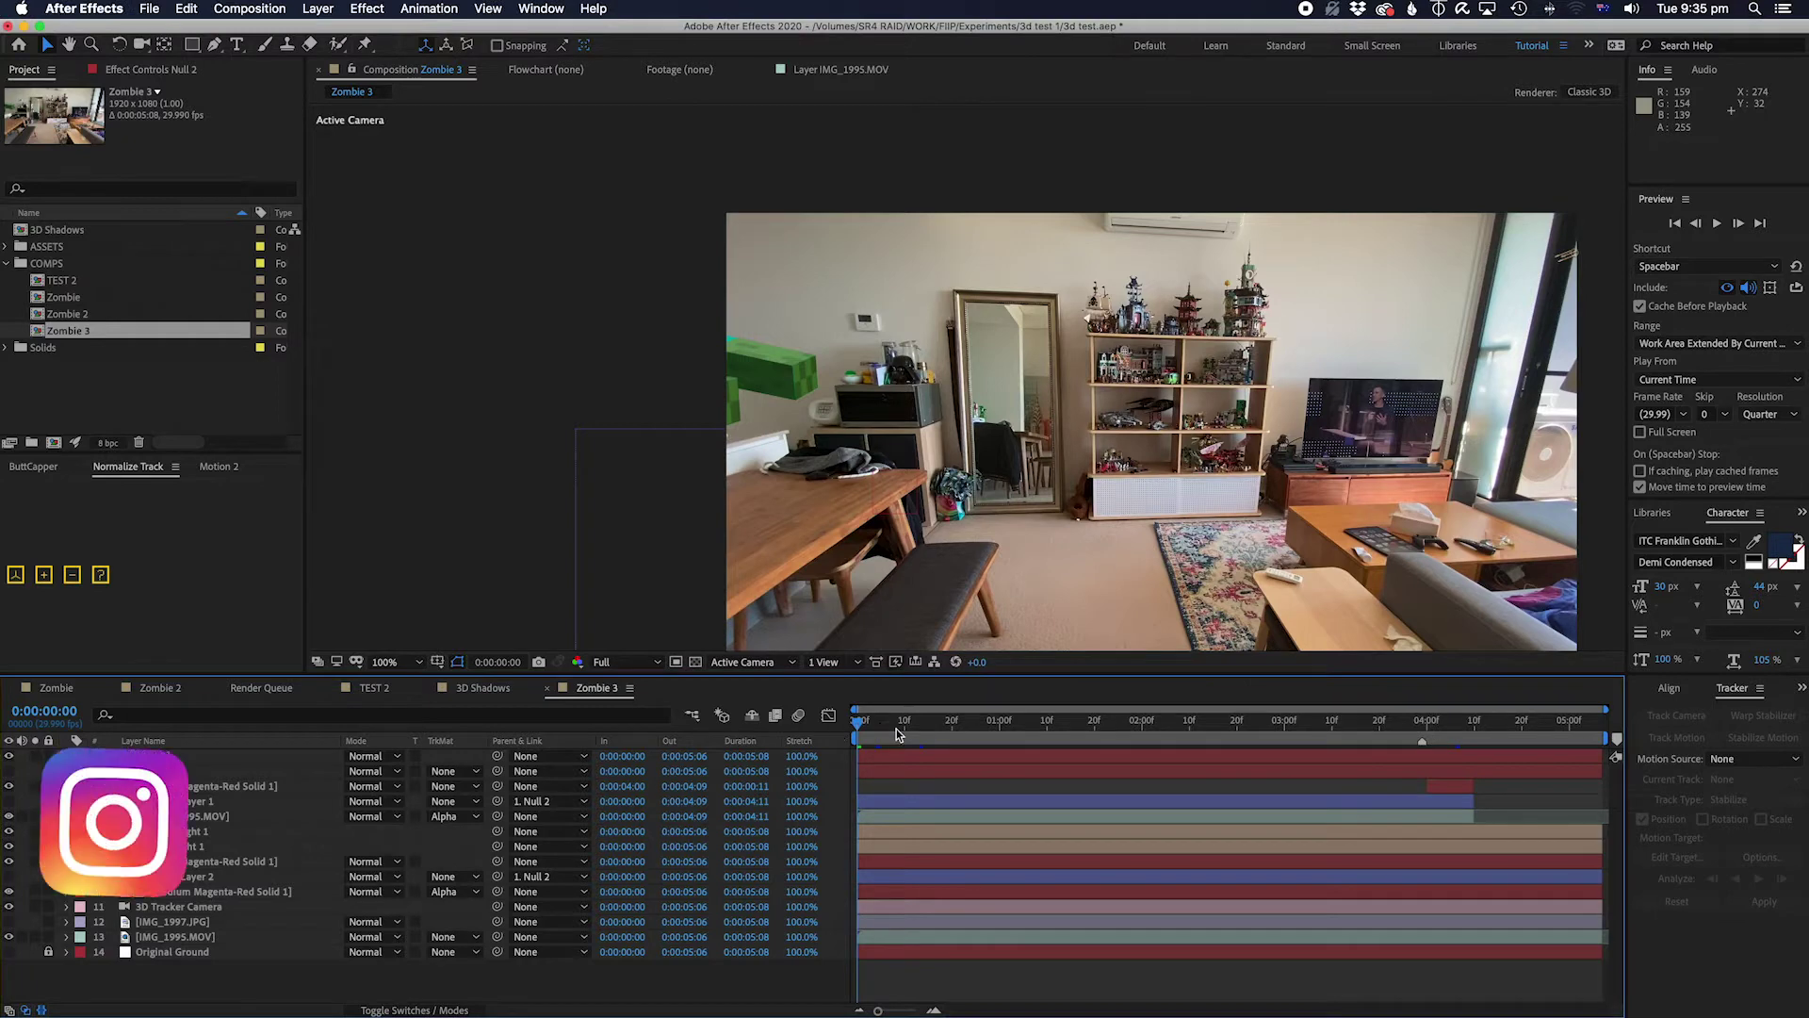
# - Preview the Zombie 3 composite and stop playback at 0:00:03:08
pyautogui.press('space')
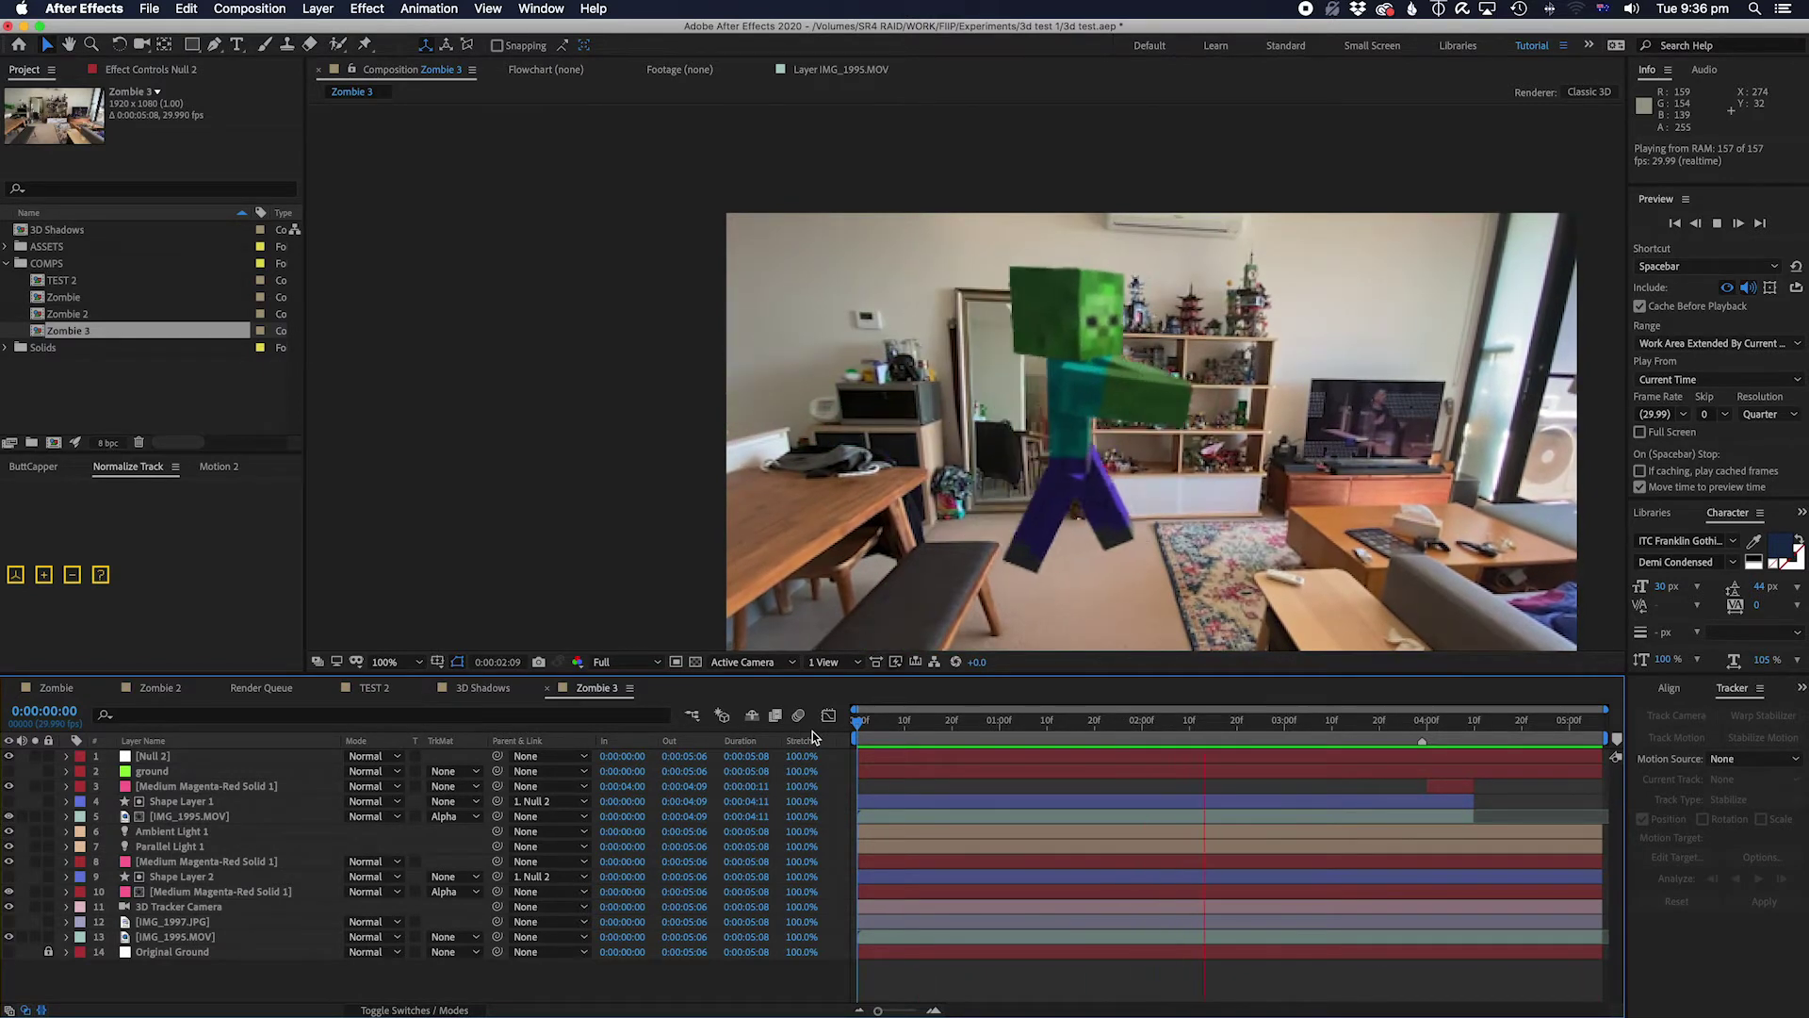
pyautogui.press('space')
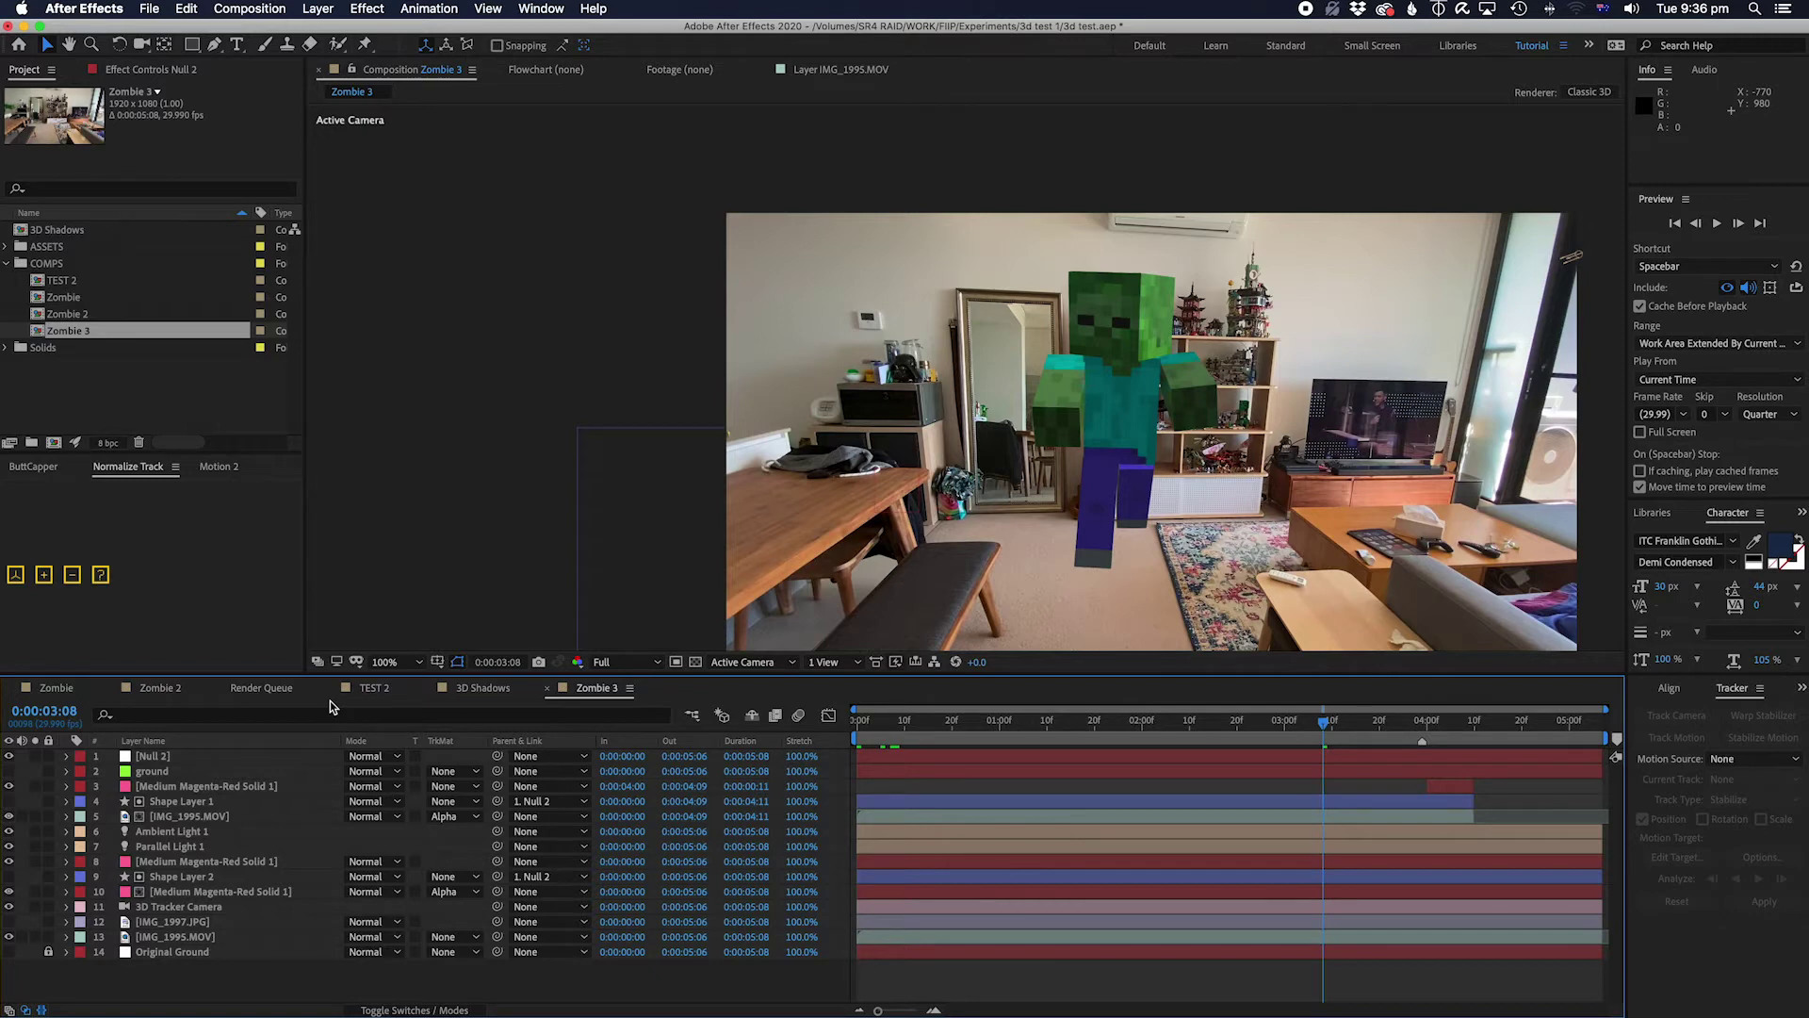
# - Open Element 3D's Scene Setup for the Medium Magenta-Red Solid 1 layer
pyautogui.click(210, 863)
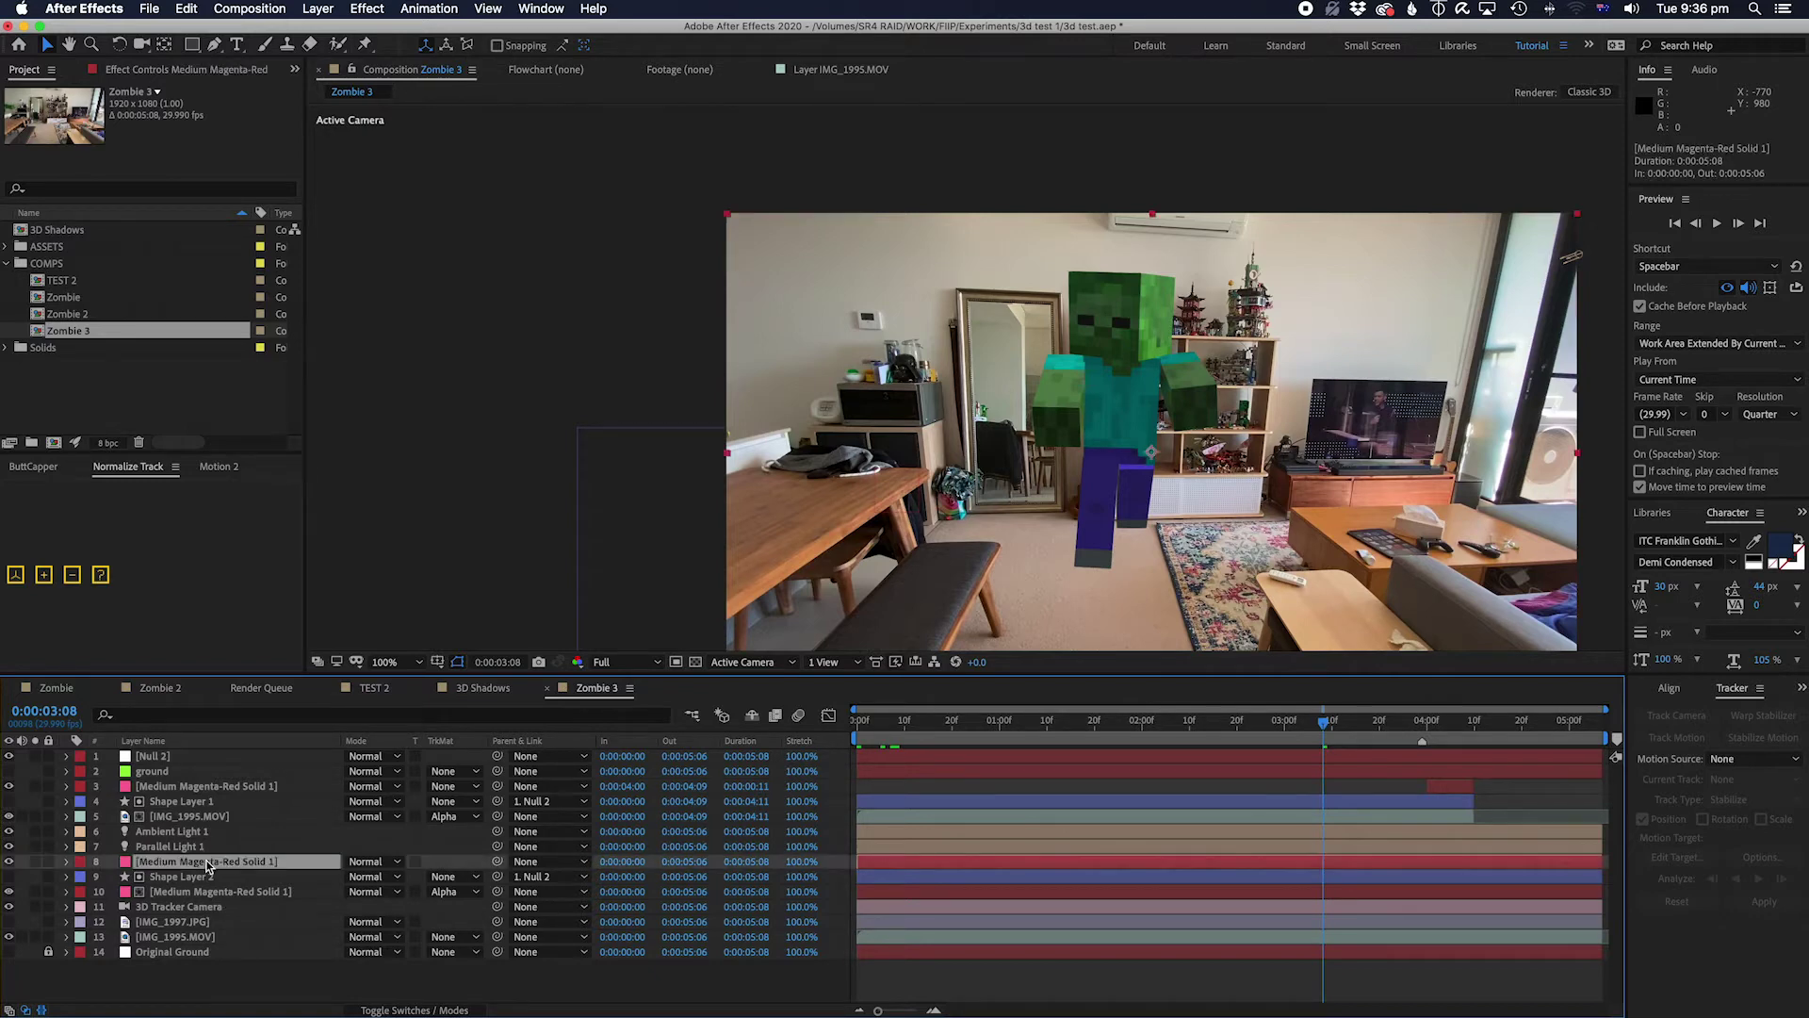
pyautogui.click(165, 70)
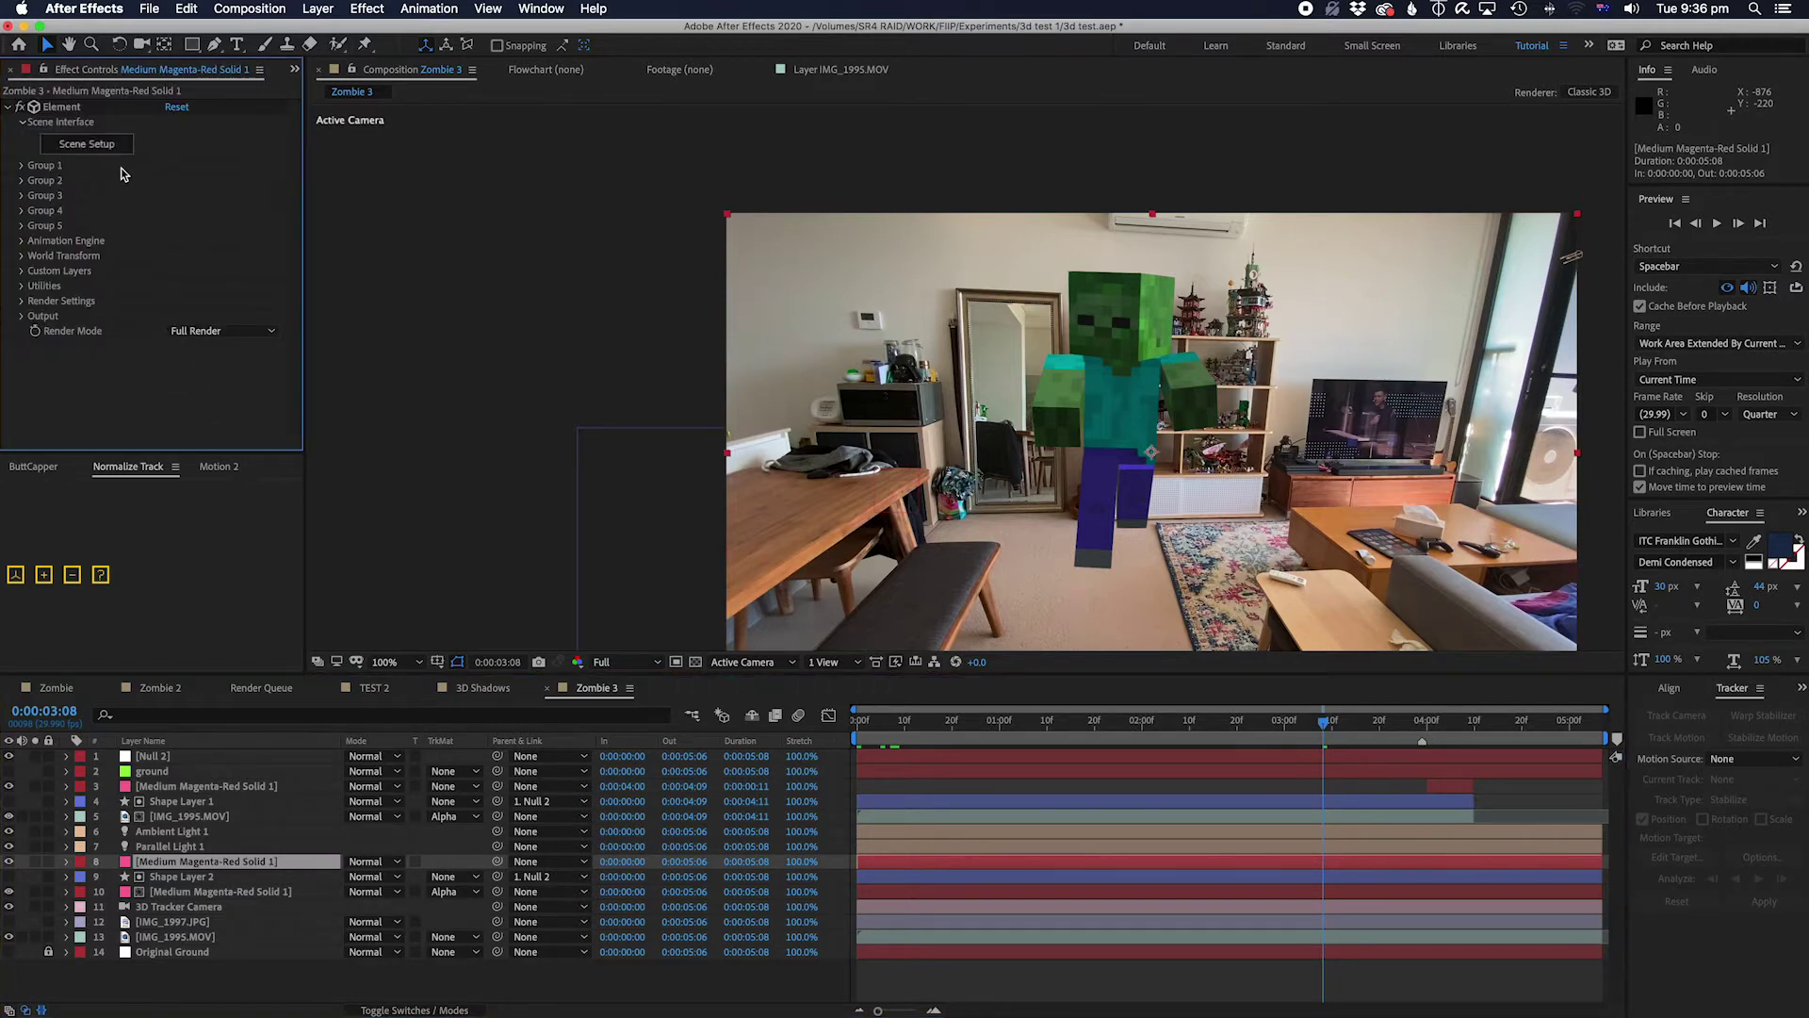
pyautogui.click(89, 147)
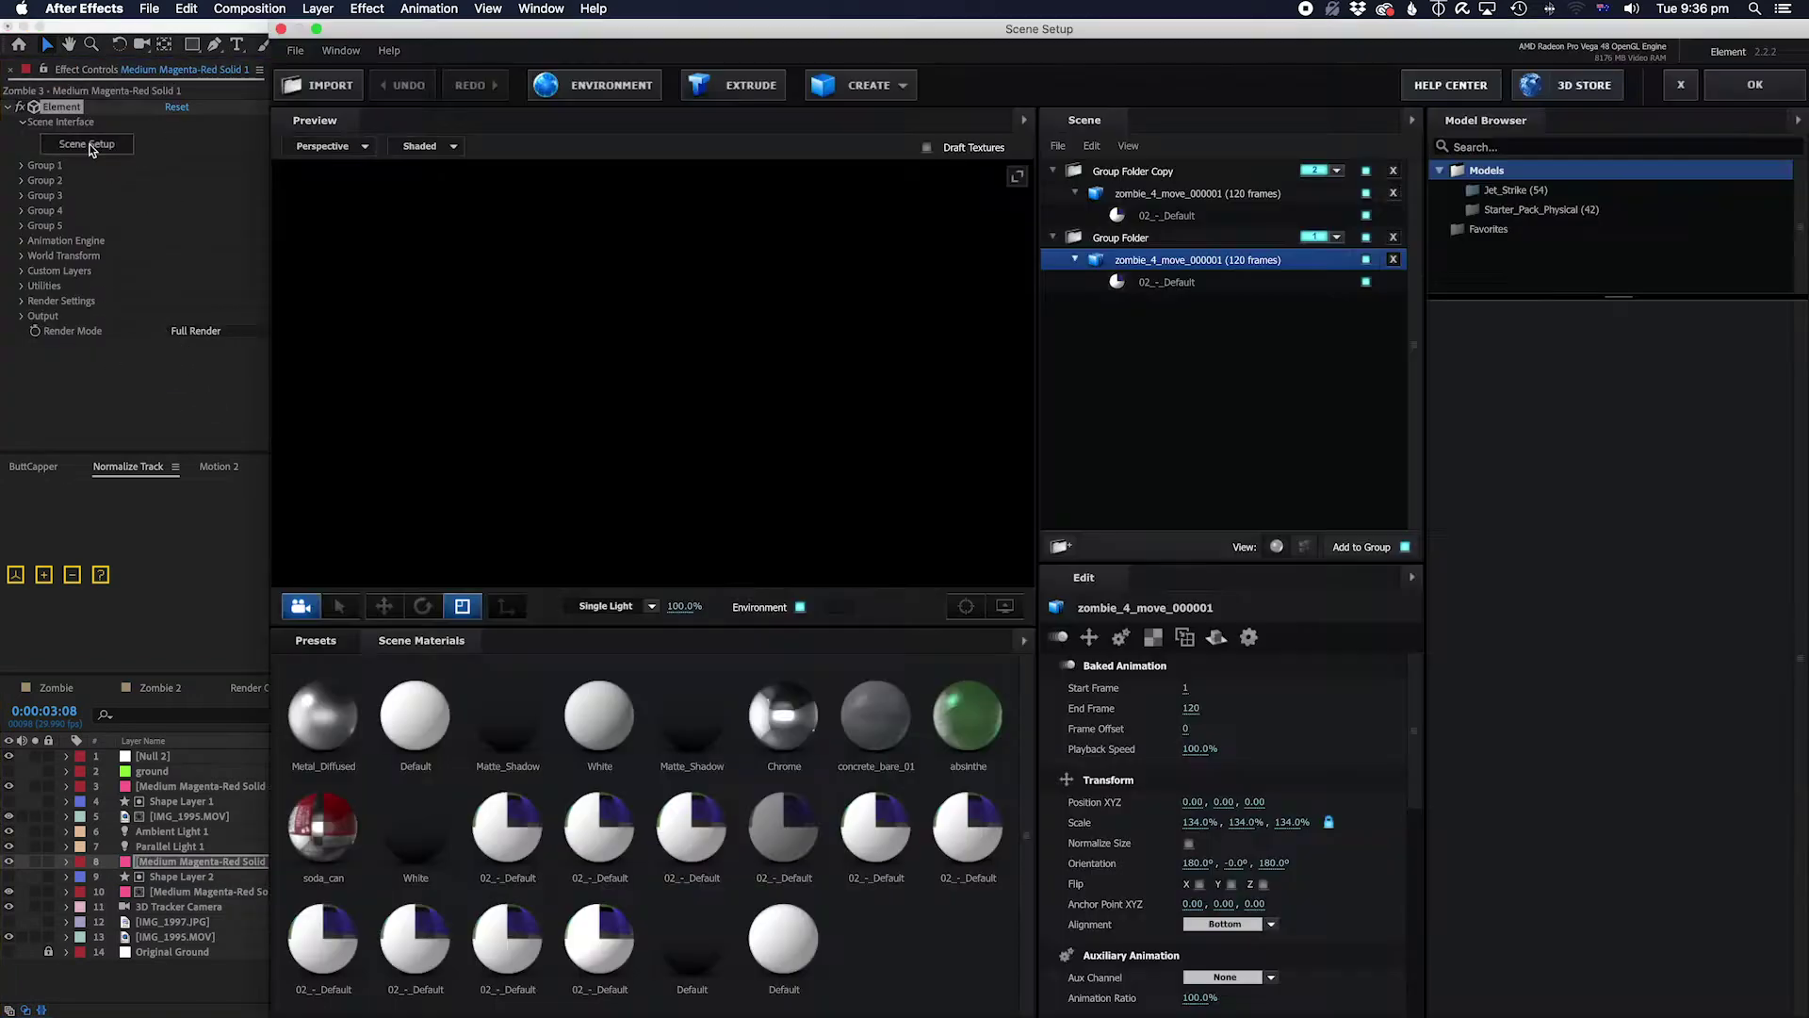
# - Inspect the zombie models in Group Folder Copy and Group Folder, then show the primitive shapes list
pyautogui.click(1176, 194)
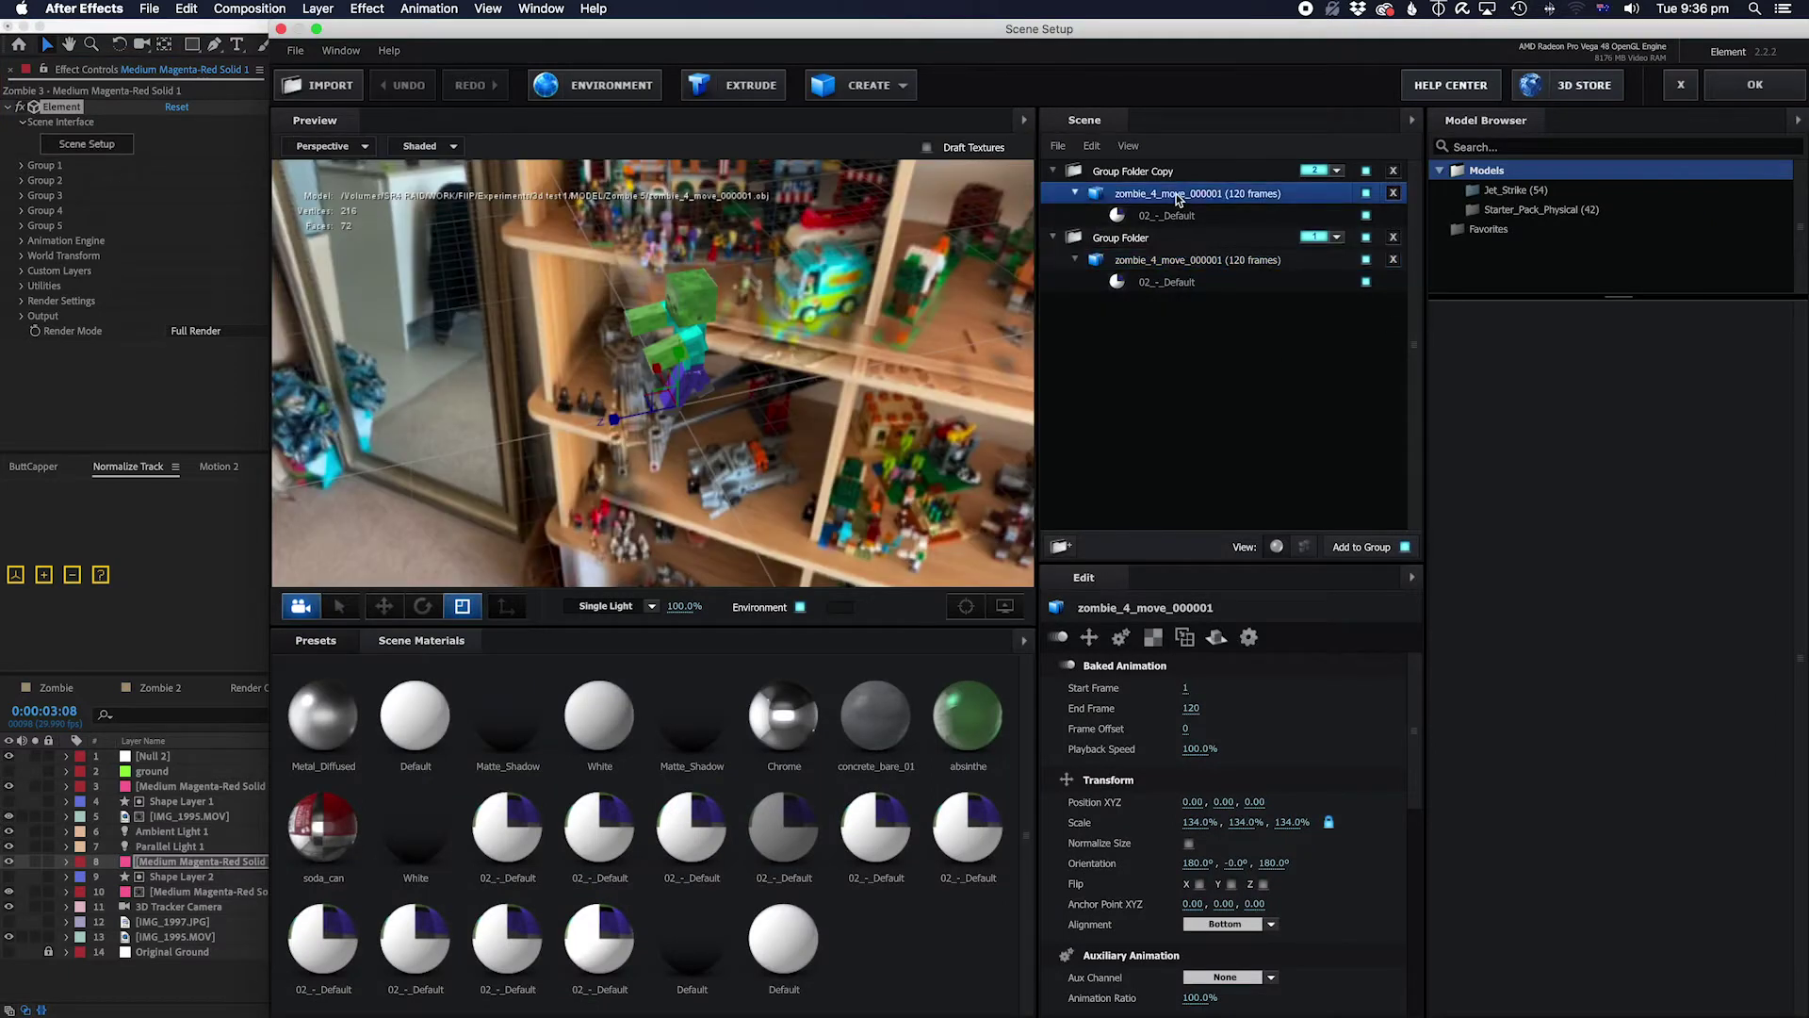
pyautogui.click(1136, 243)
pyautogui.click(1162, 195)
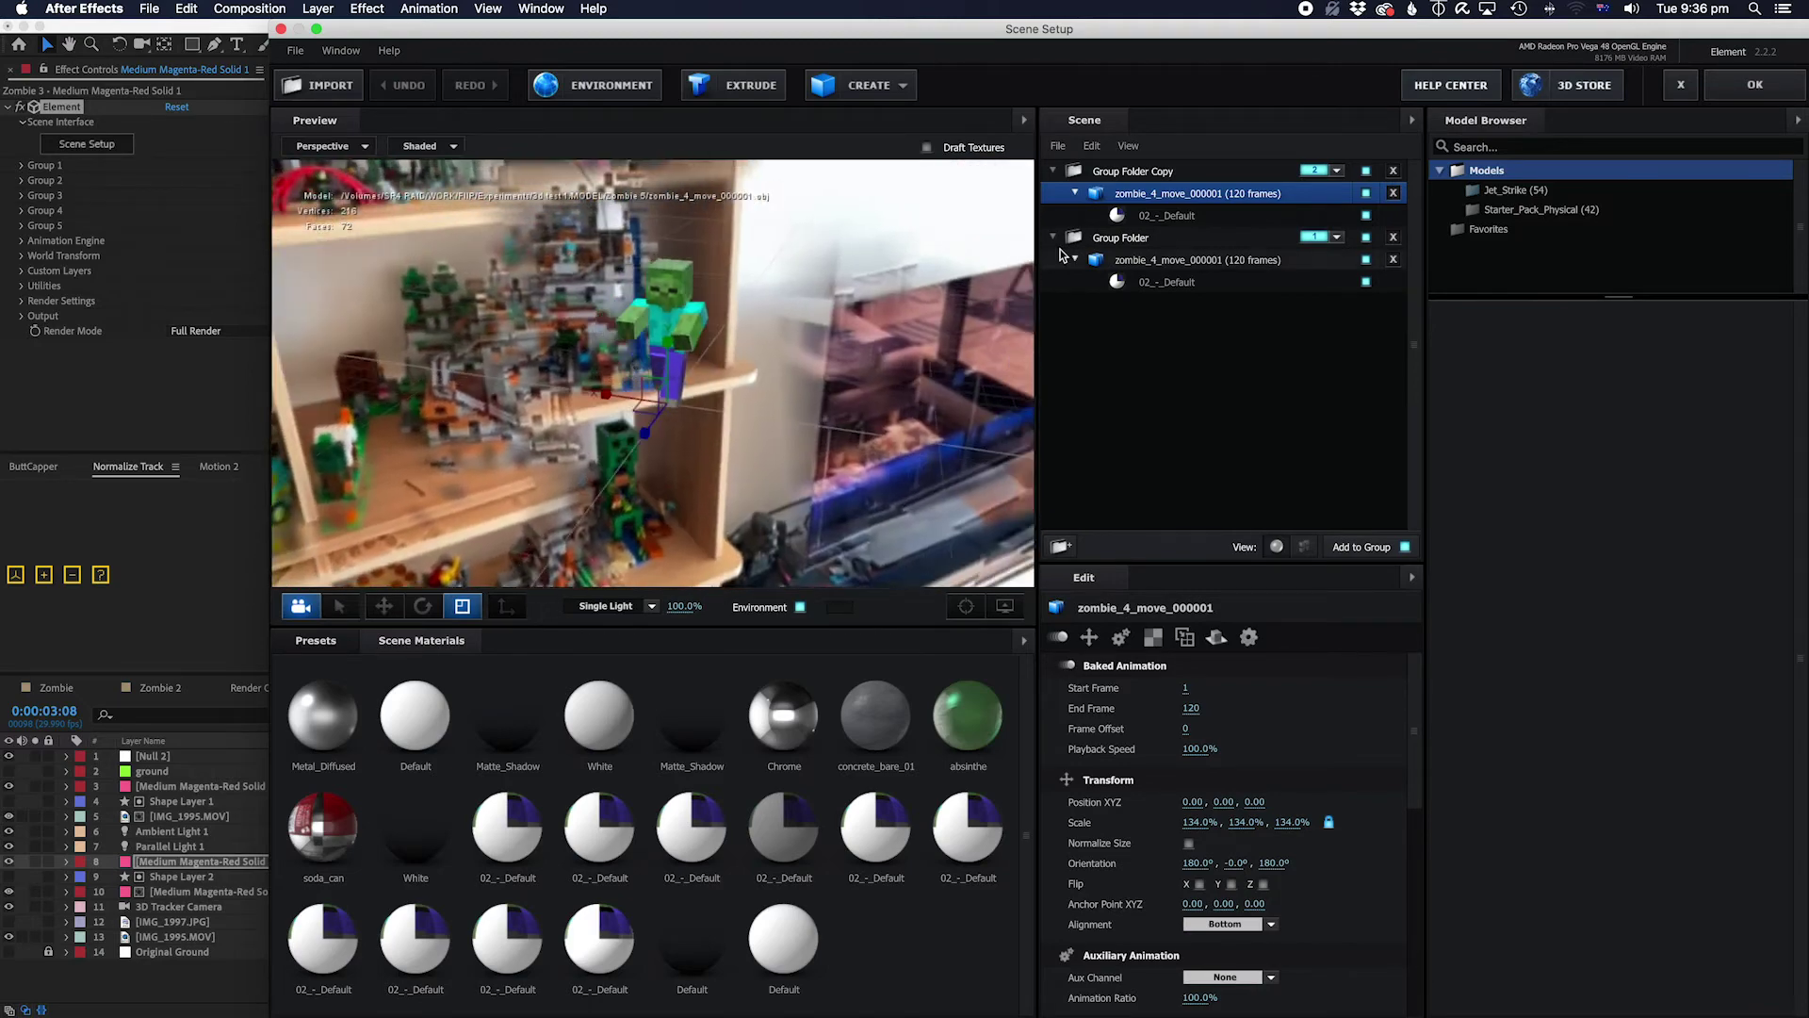
pyautogui.click(1172, 263)
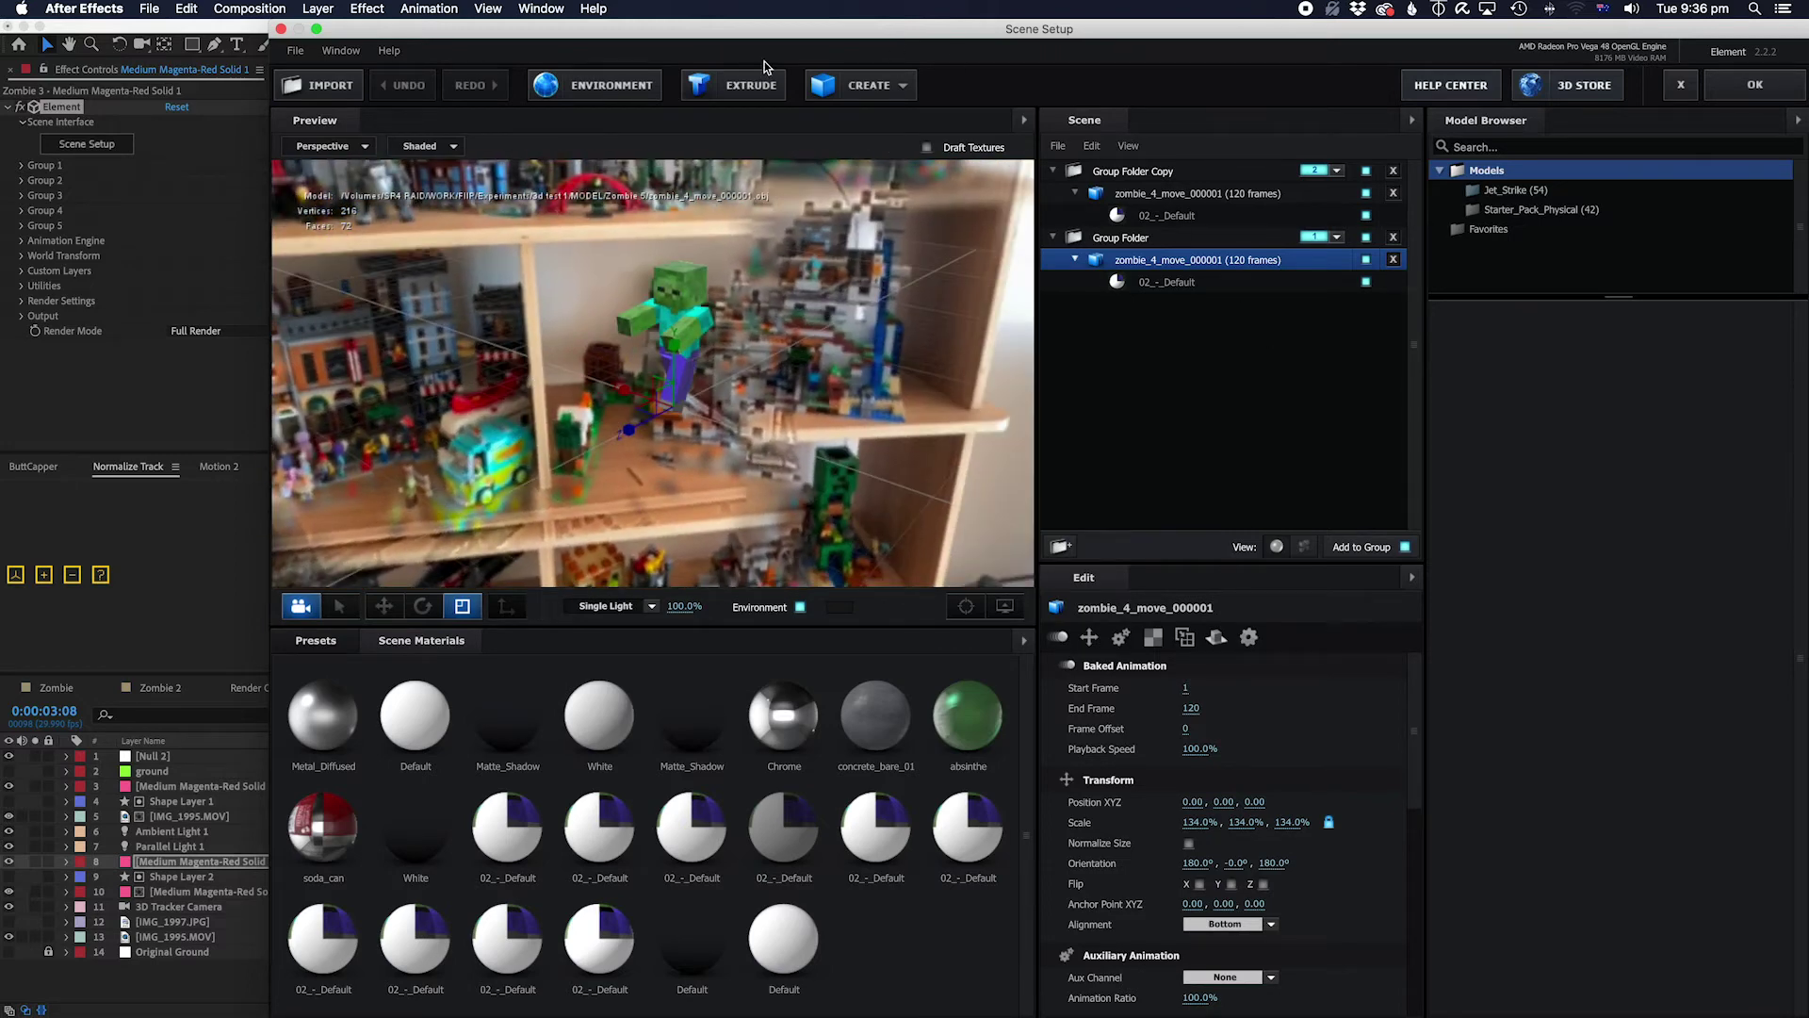
pyautogui.click(900, 84)
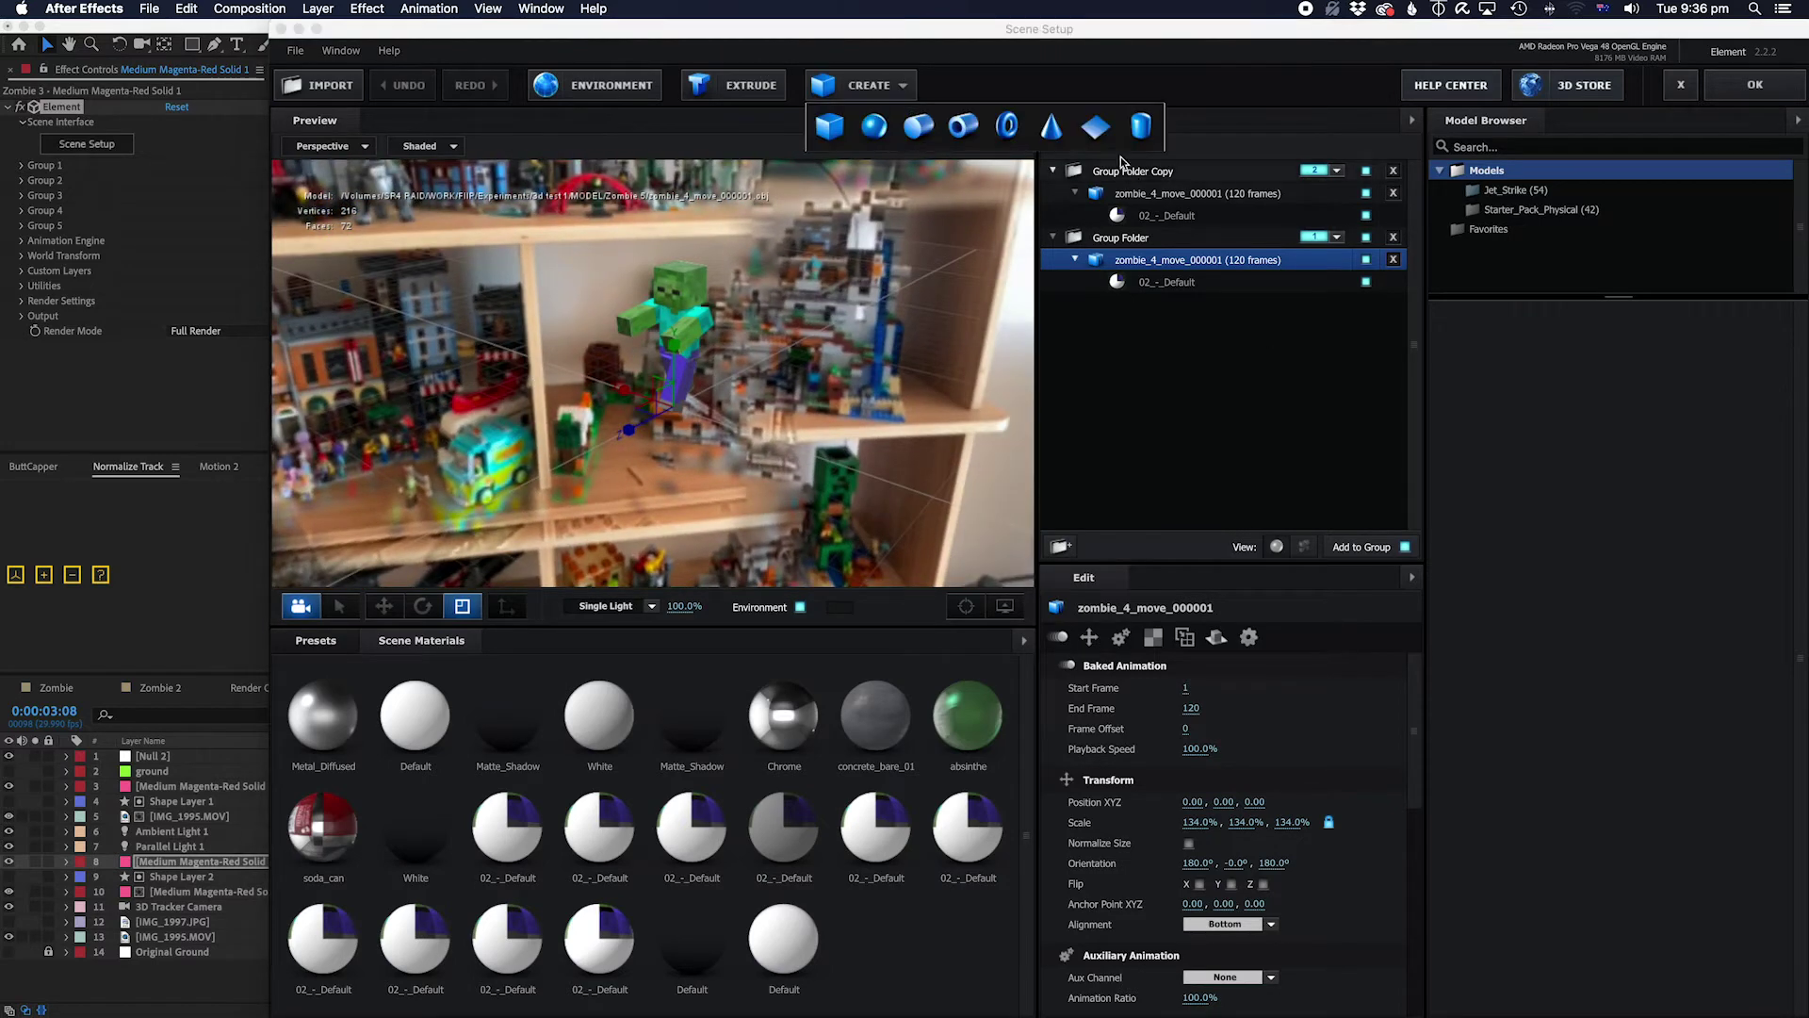
# - Add a plane model to the Group Folder, scale it to 87%, and reveal its Default material
pyautogui.click(1096, 128)
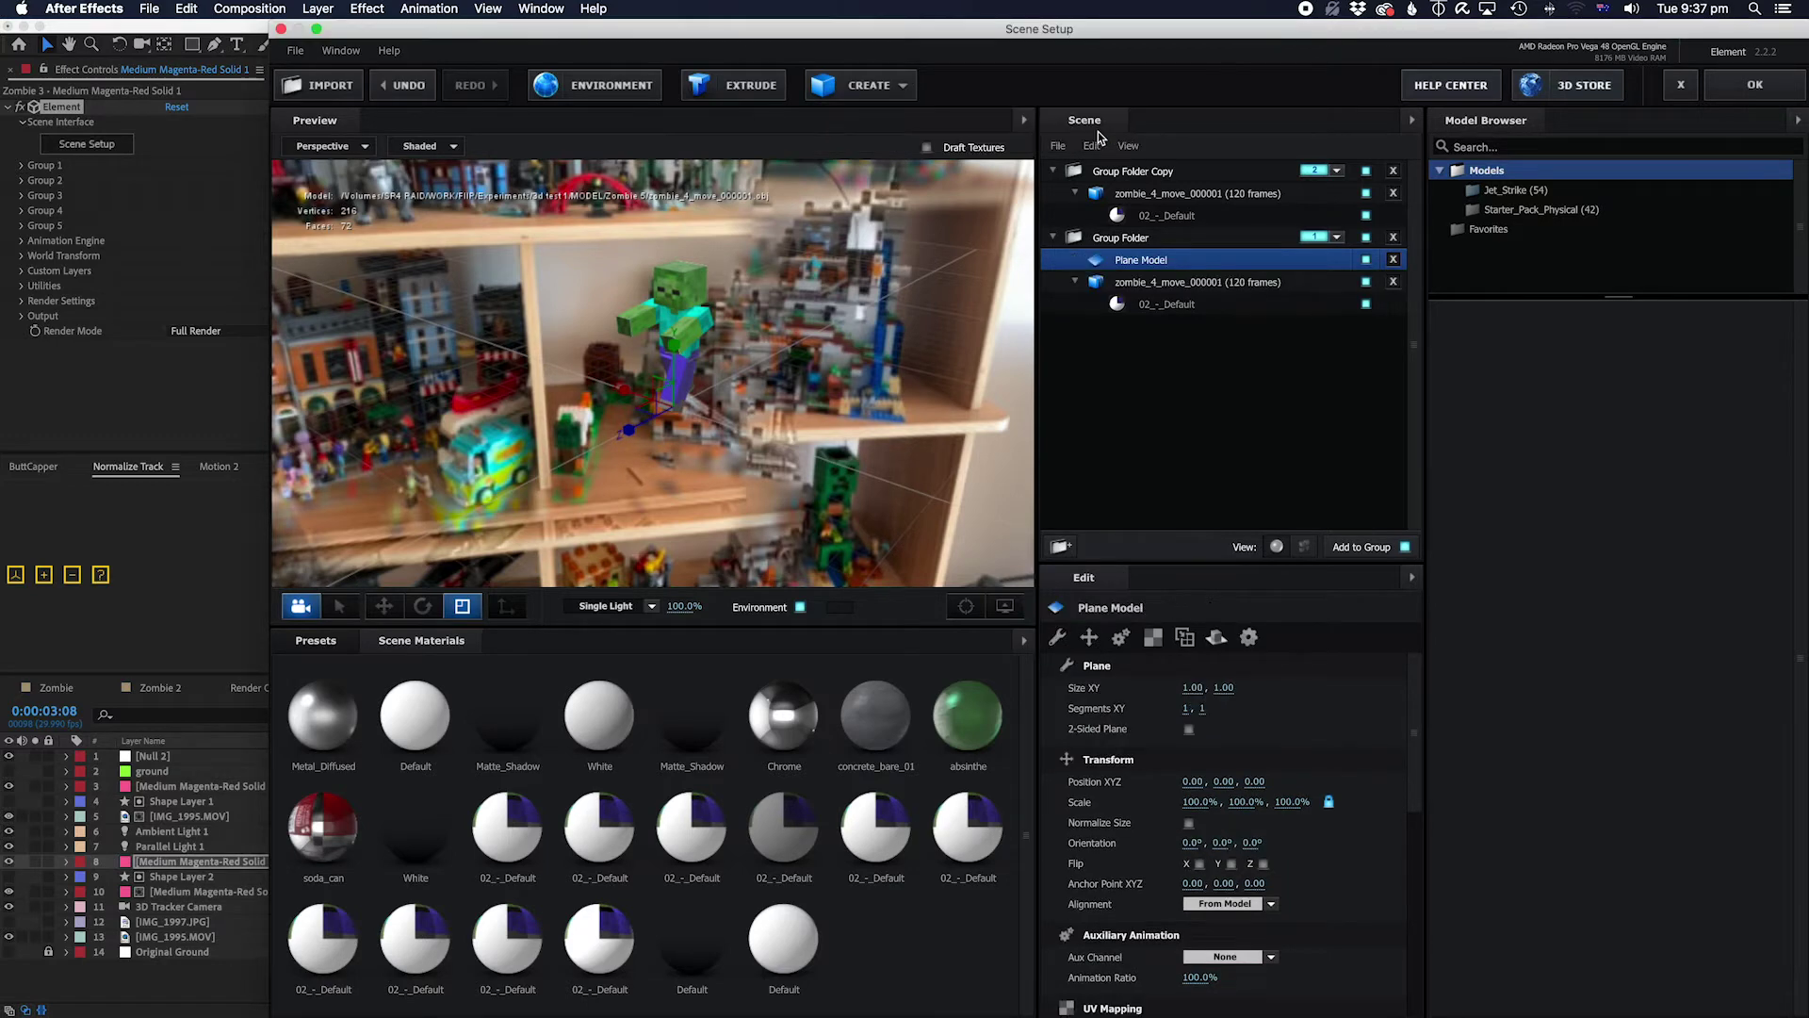
pyautogui.moveTo(632, 516)
pyautogui.mouseDown()
pyautogui.moveTo(569, 472)
pyautogui.moveTo(630, 499)
pyautogui.moveTo(573, 489)
pyautogui.moveTo(603, 533)
pyautogui.mouseUp()
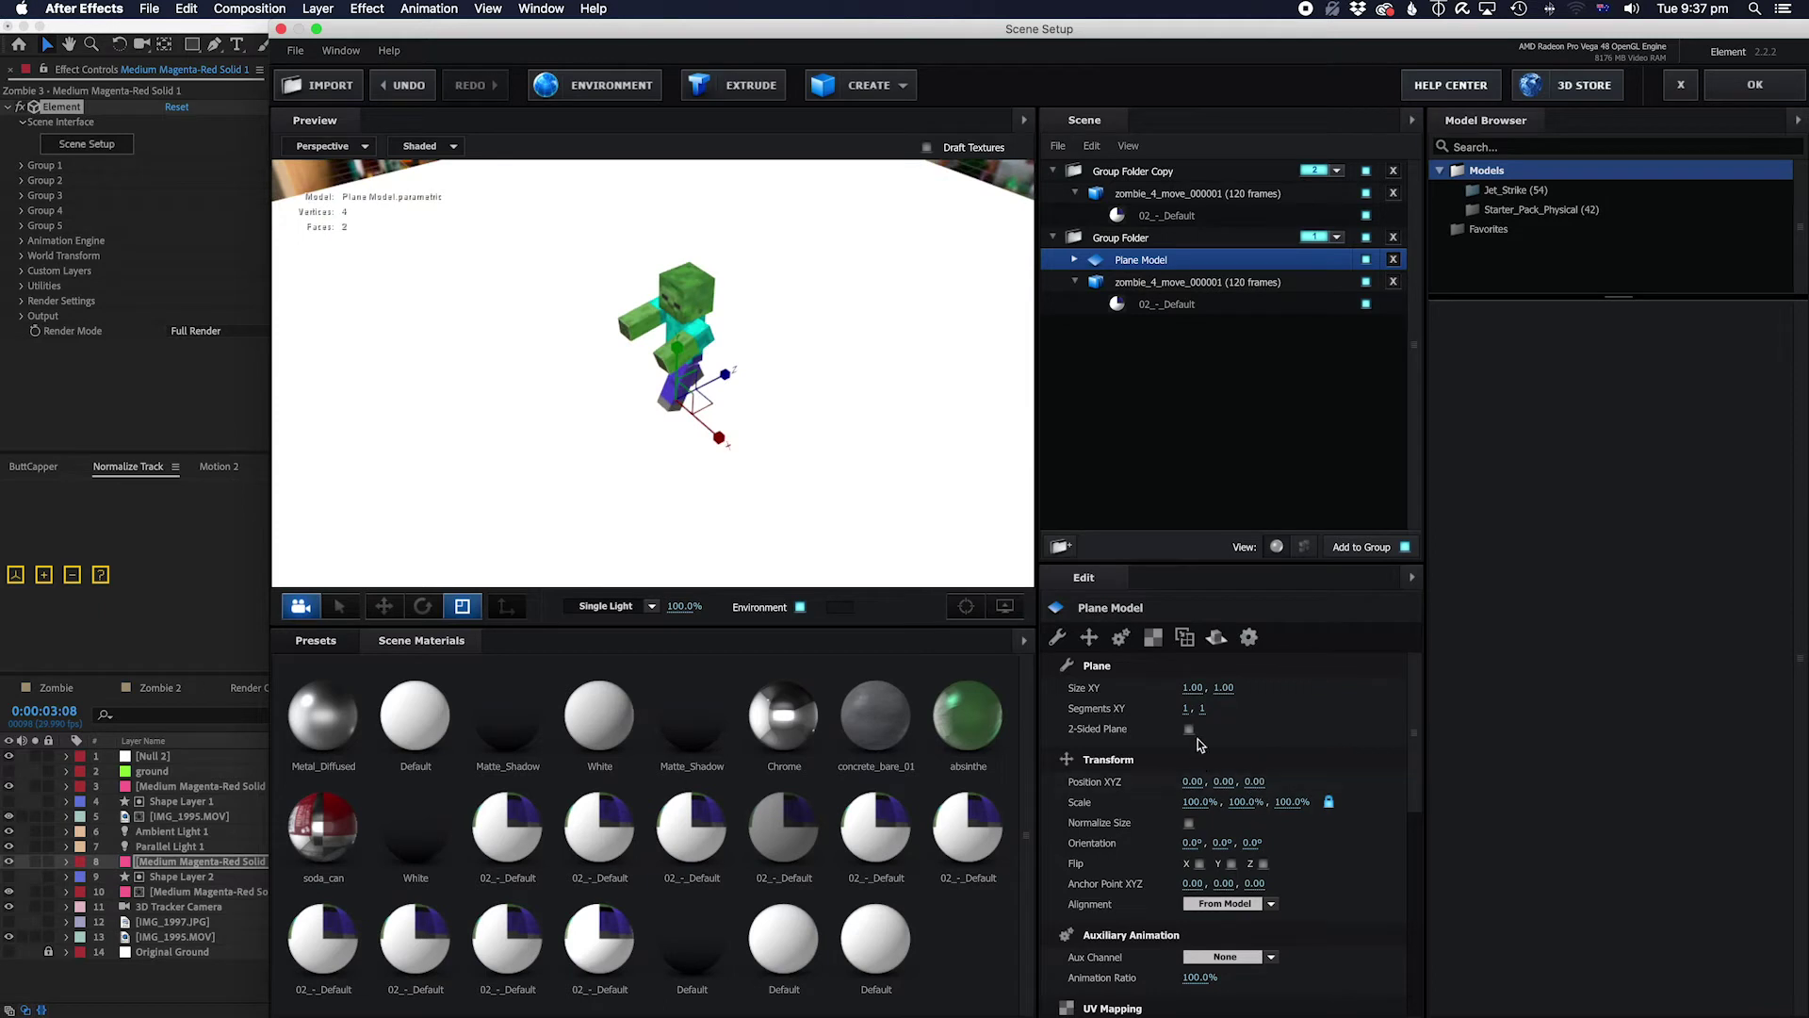
pyautogui.moveTo(1202, 802); pyautogui.dragTo(1172, 798)
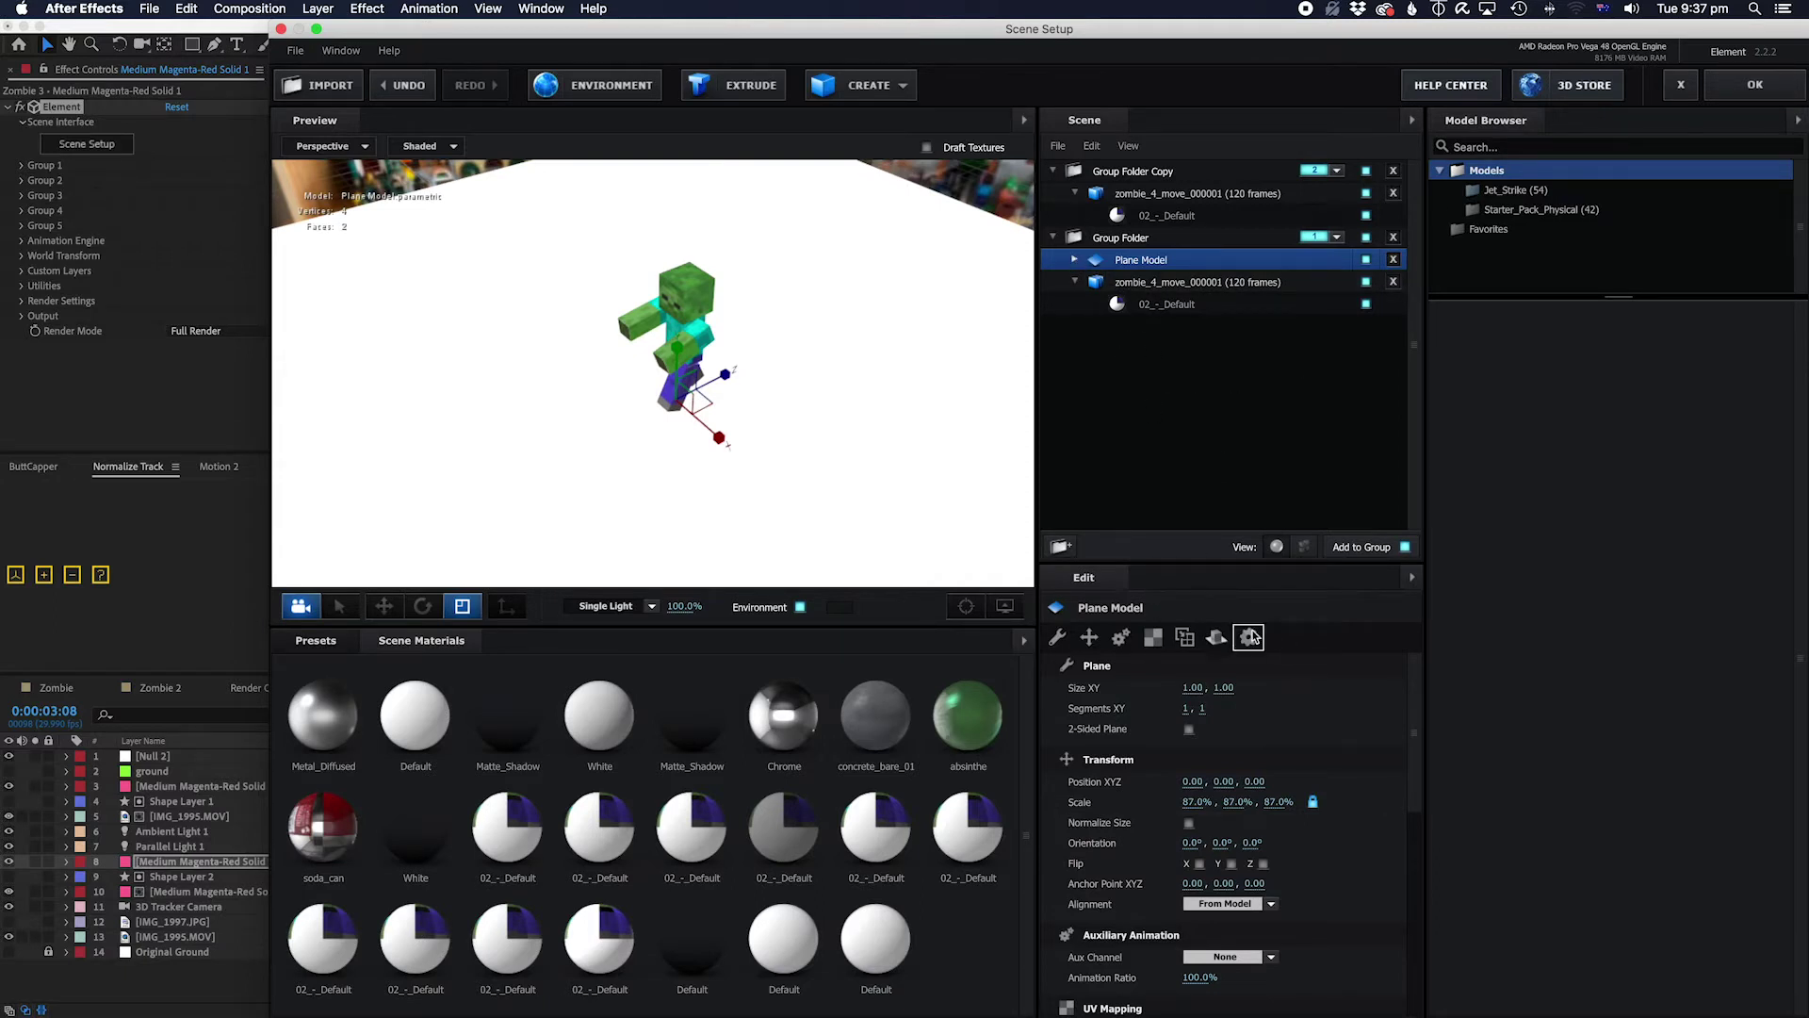
pyautogui.click(1076, 261)
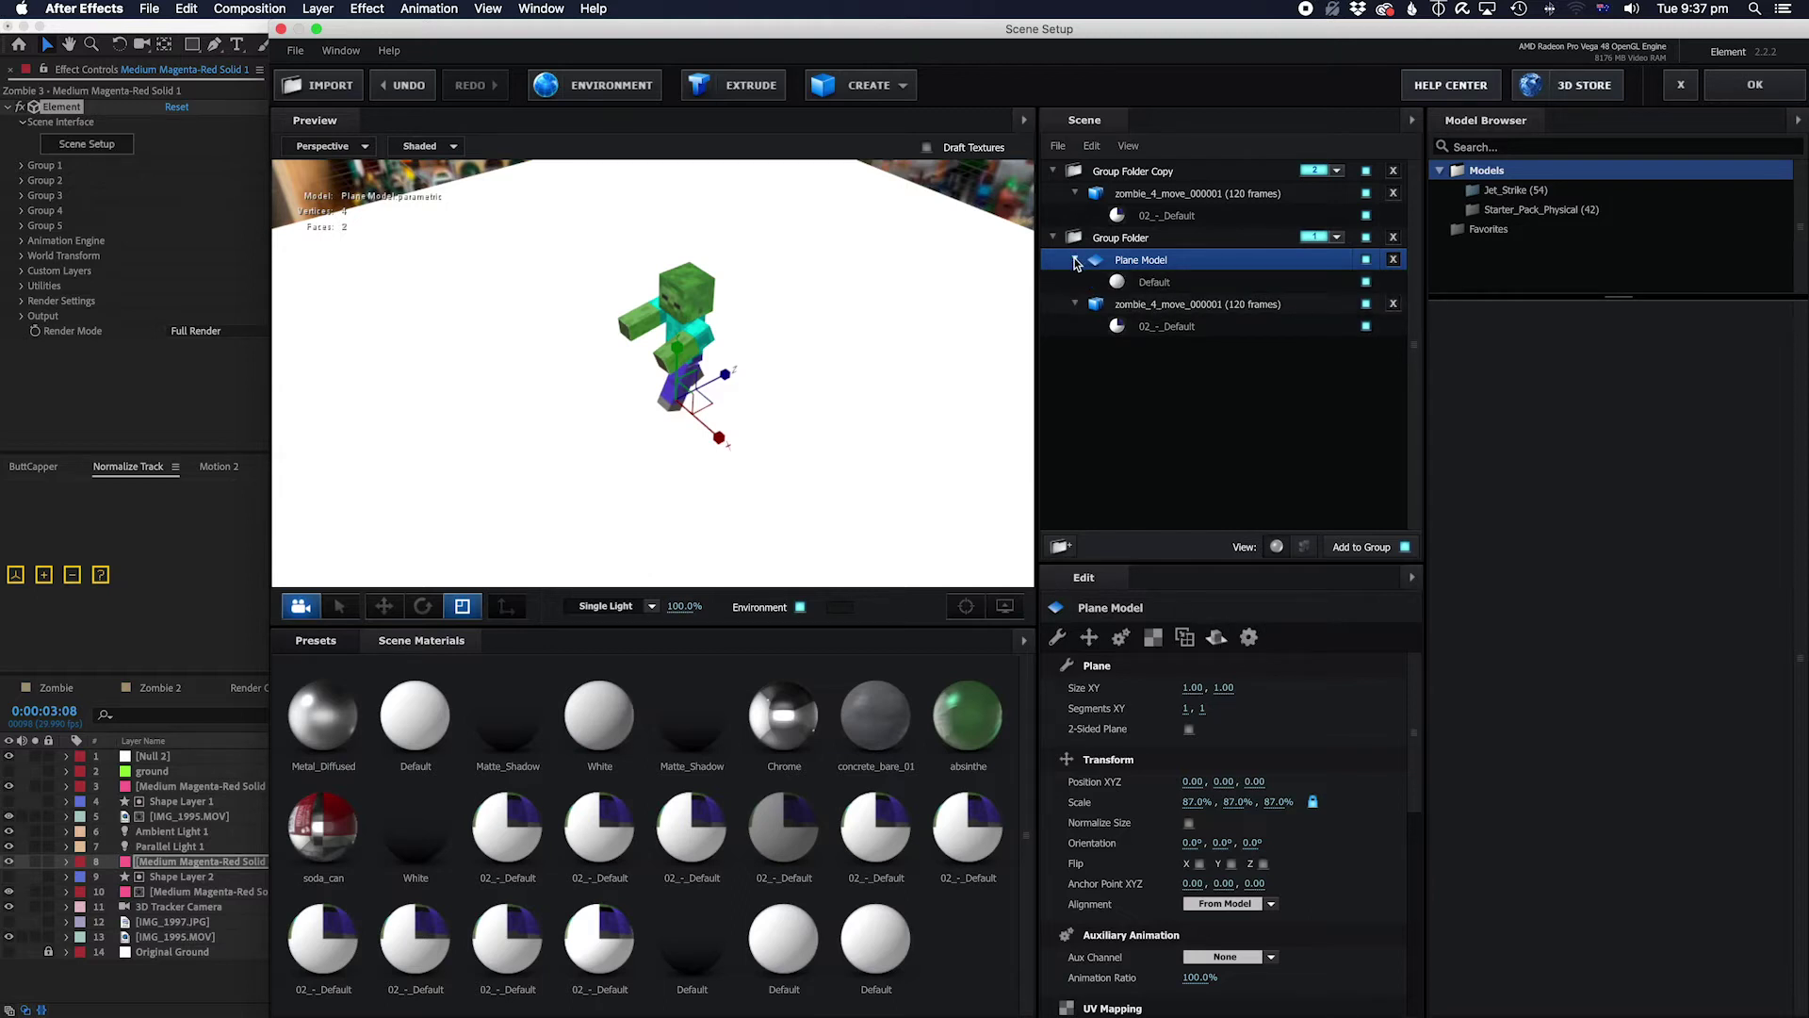
# - Enable Matte Shadow in the Advanced settings of the plane's Default material
pyautogui.click(1159, 285)
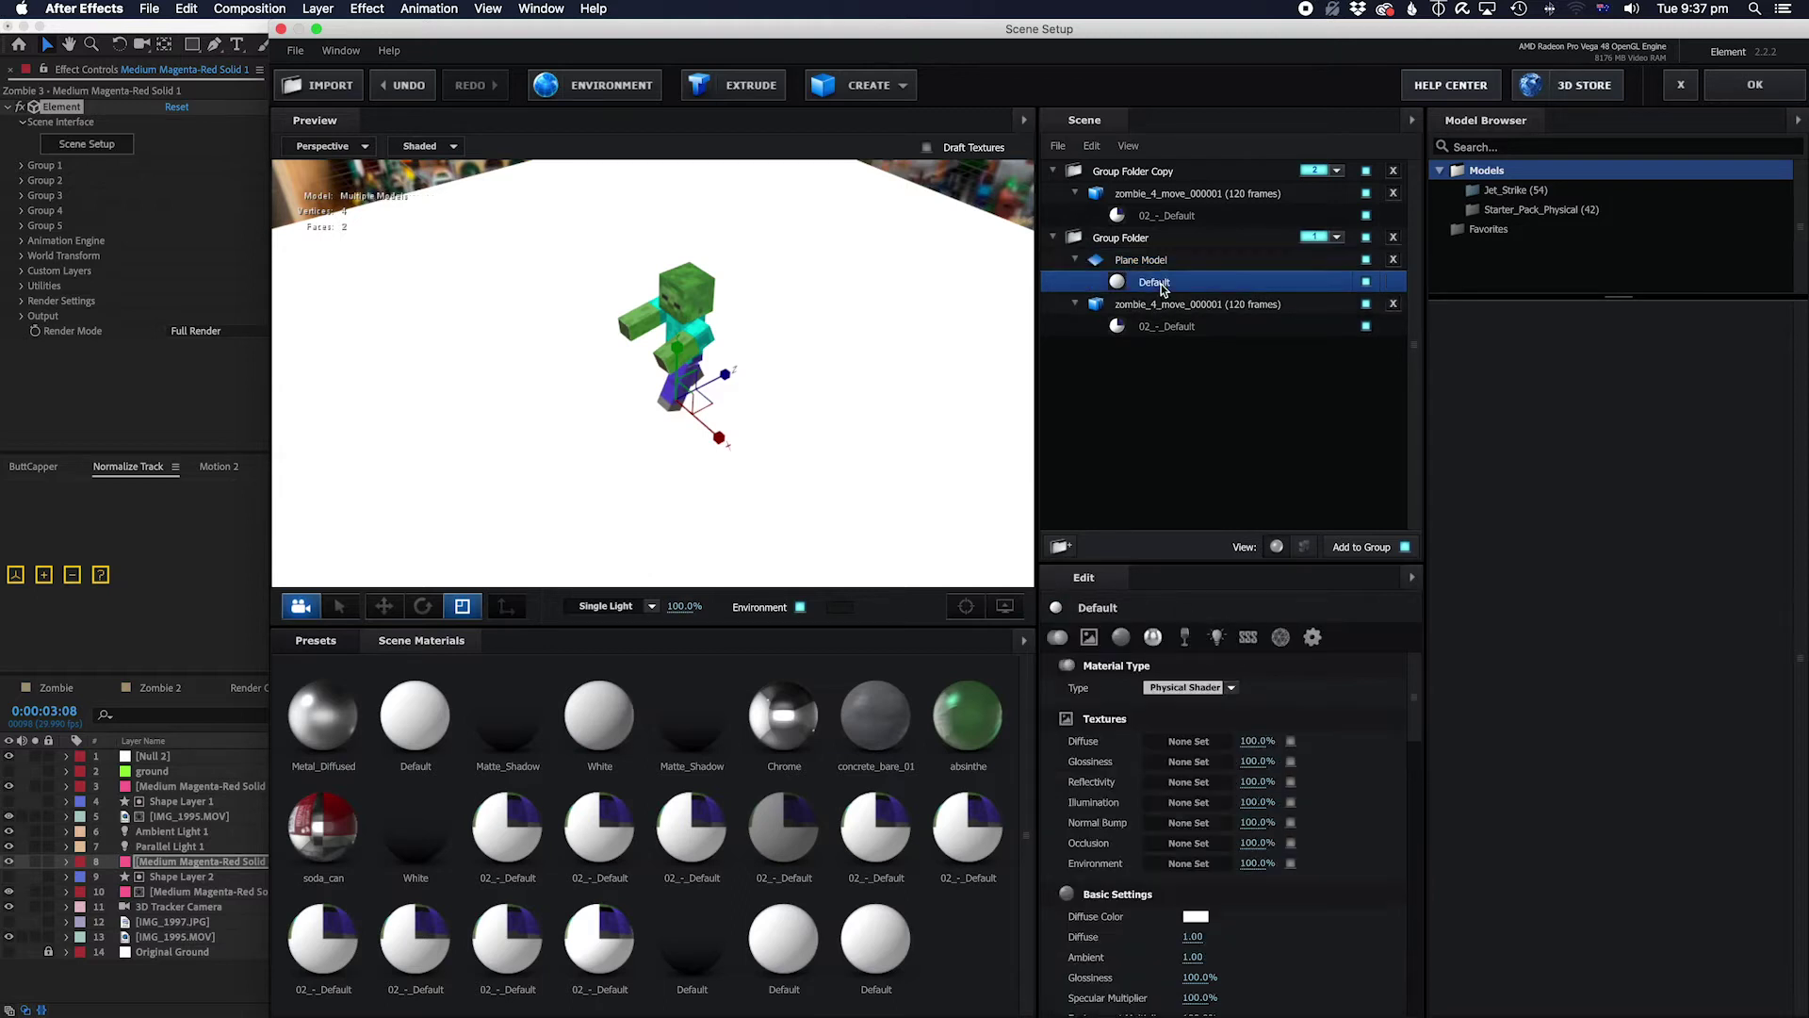
pyautogui.click(1312, 639)
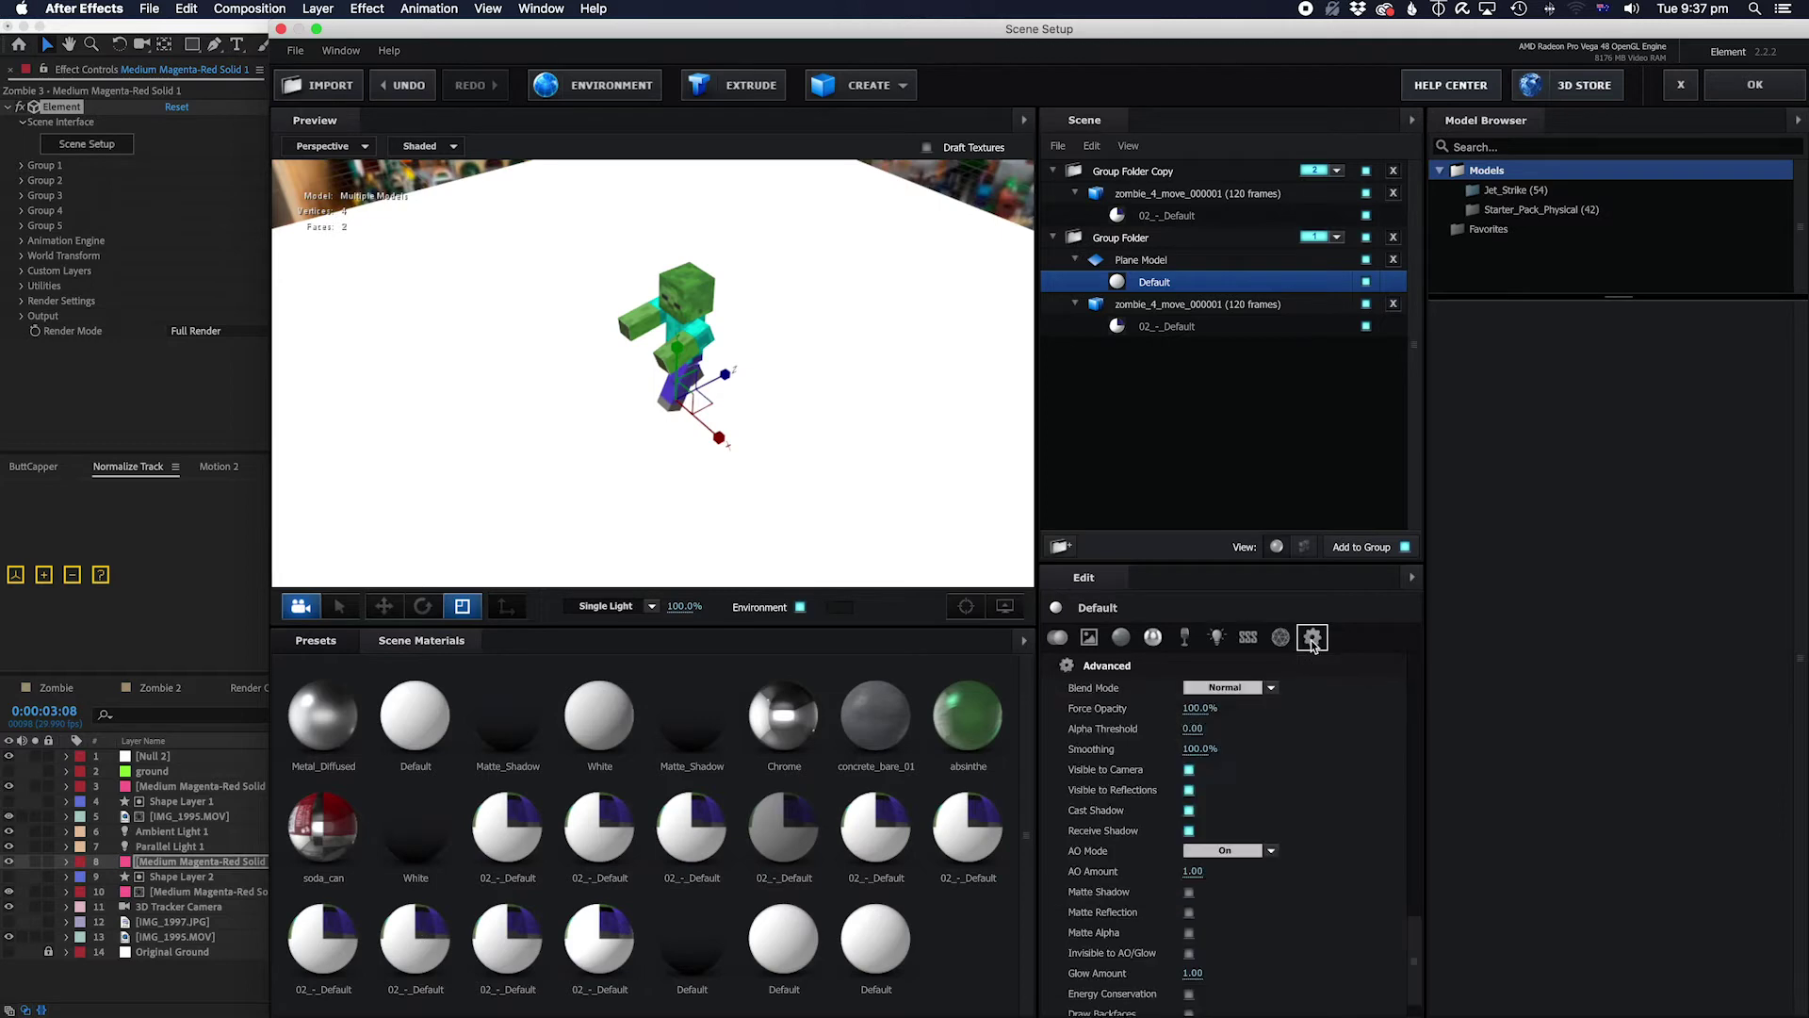
pyautogui.click(1189, 891)
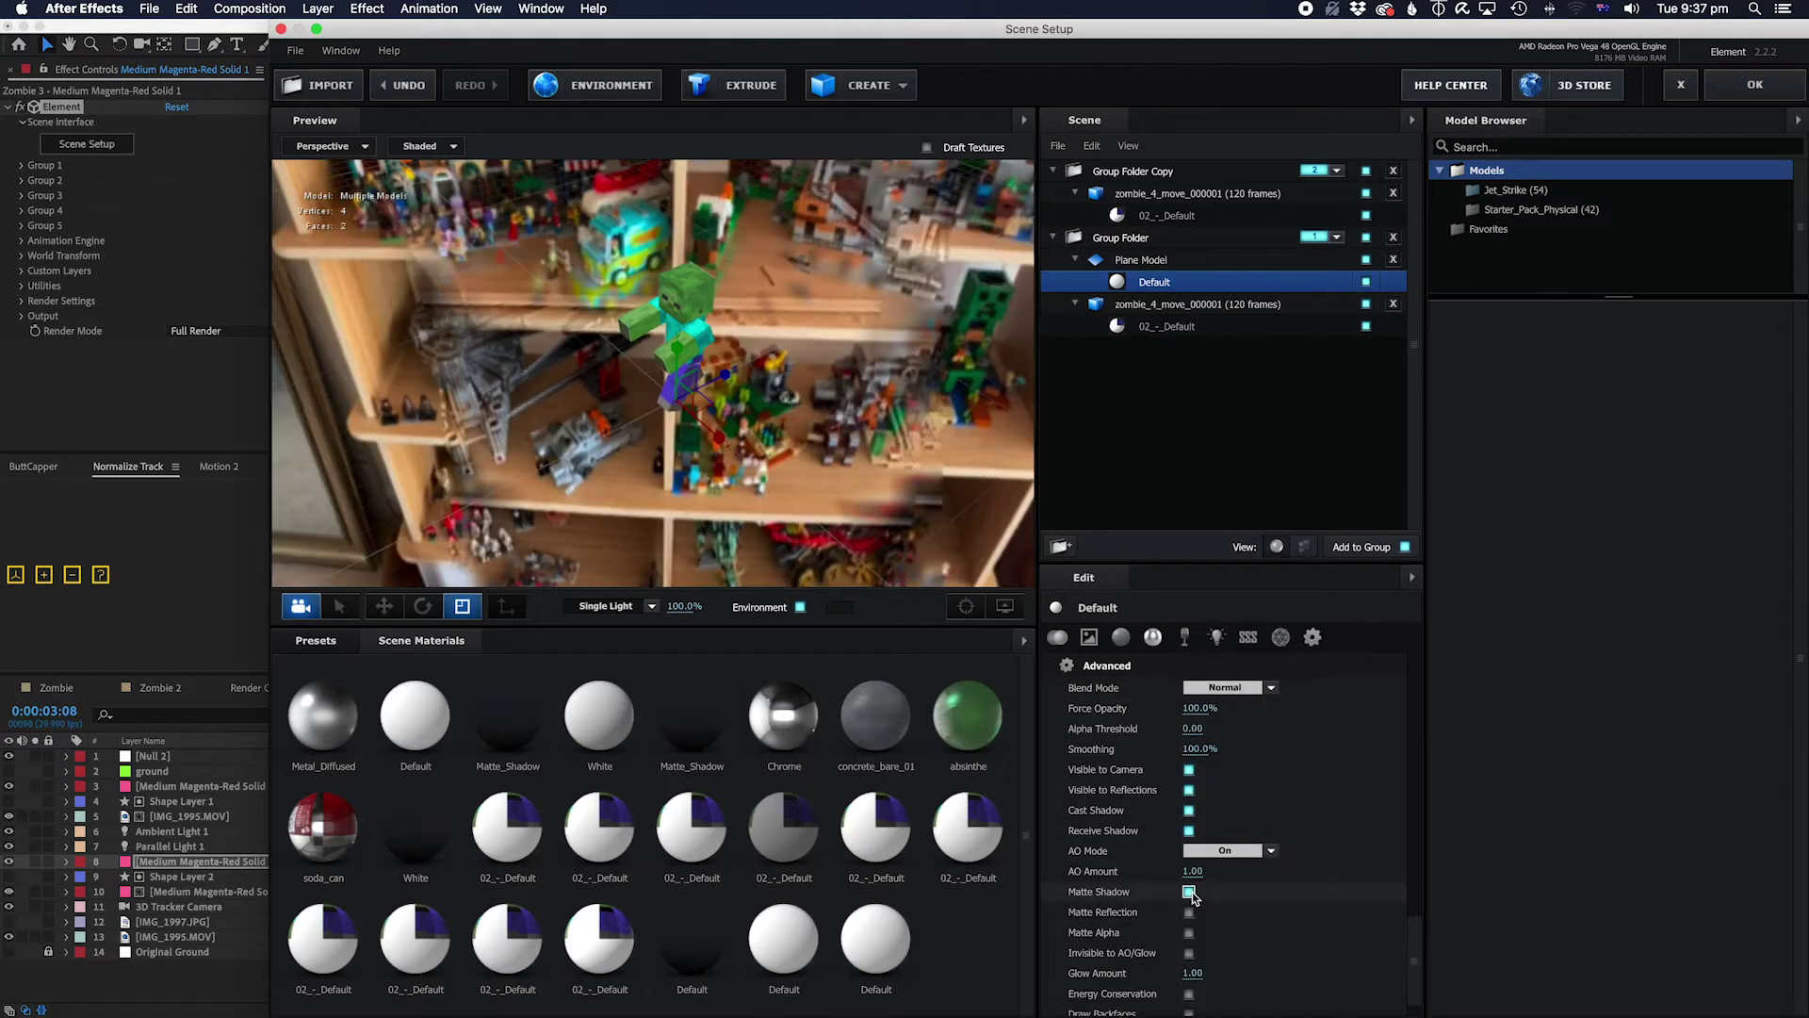
pyautogui.moveTo(848, 441)
pyautogui.mouseDown()
pyautogui.moveTo(939, 365)
pyautogui.moveTo(744, 411)
pyautogui.moveTo(905, 396)
pyautogui.moveTo(930, 422)
pyautogui.moveTo(842, 425)
pyautogui.mouseUp()
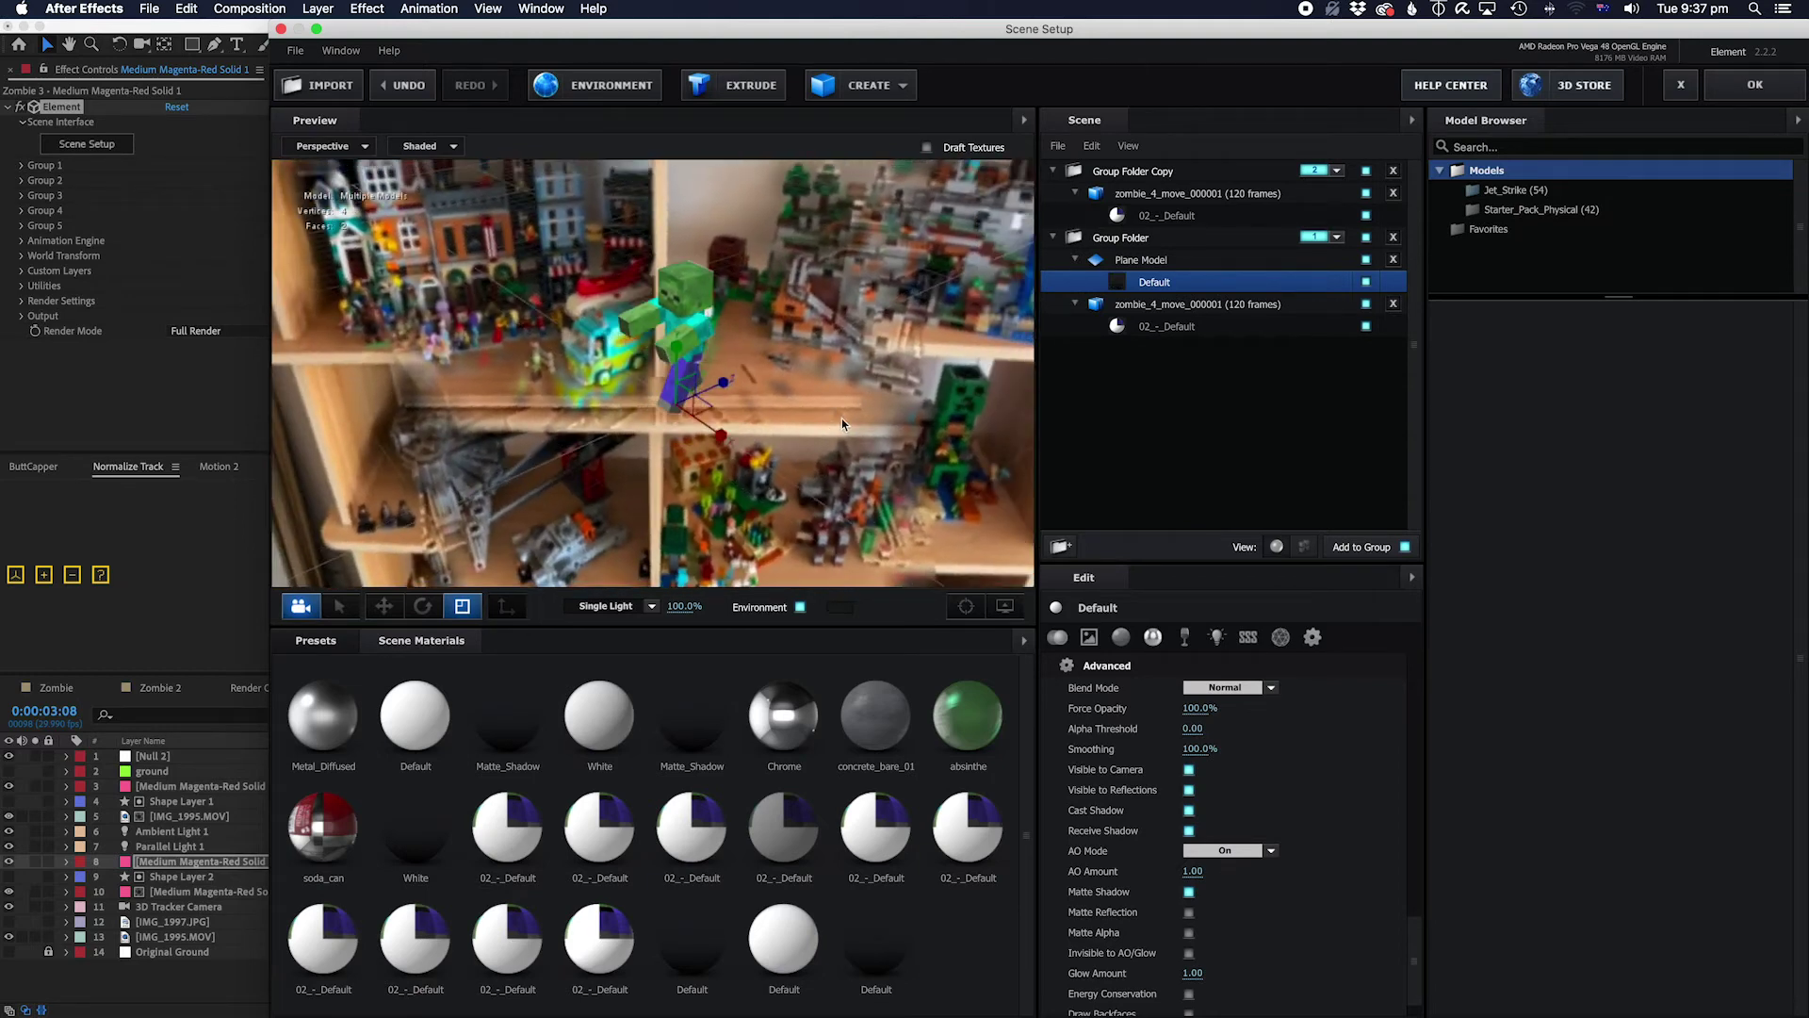
# - Apply the Element scene and expand its render shadow settings (Shadow Mapping, Map Size 1024, Blur Radius 29.50)
pyautogui.click(1755, 85)
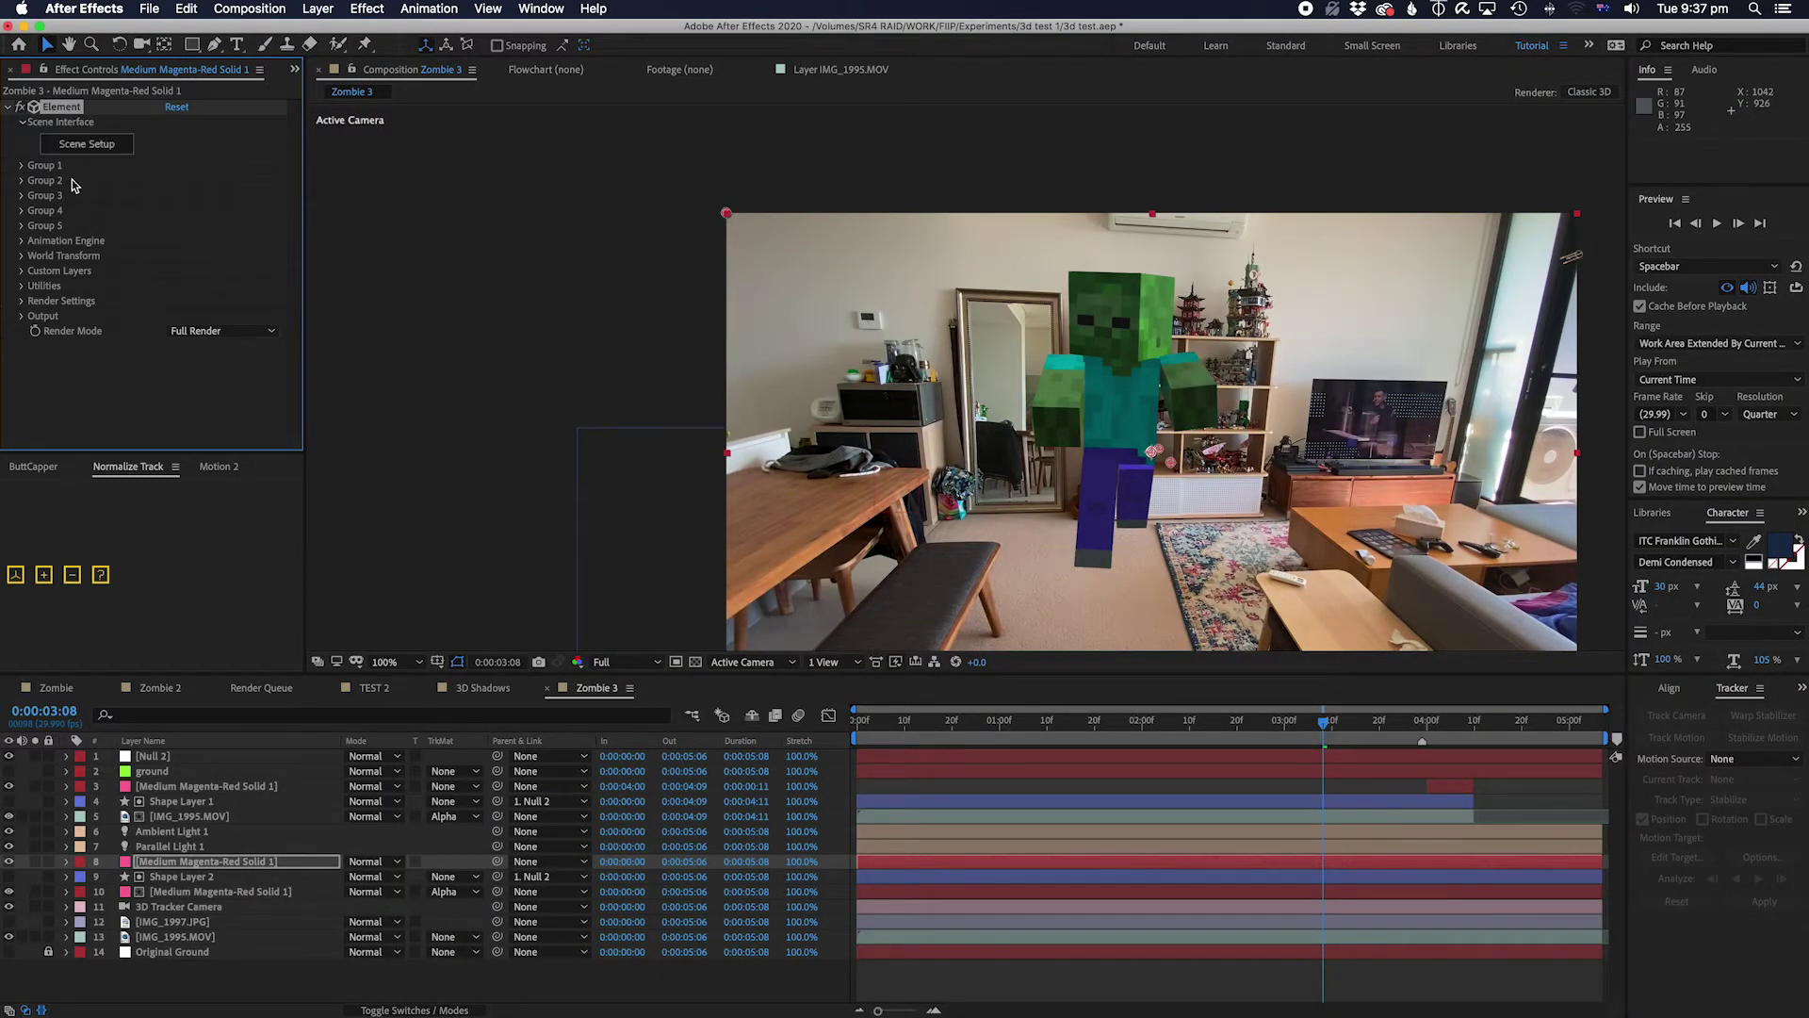
pyautogui.click(20, 300)
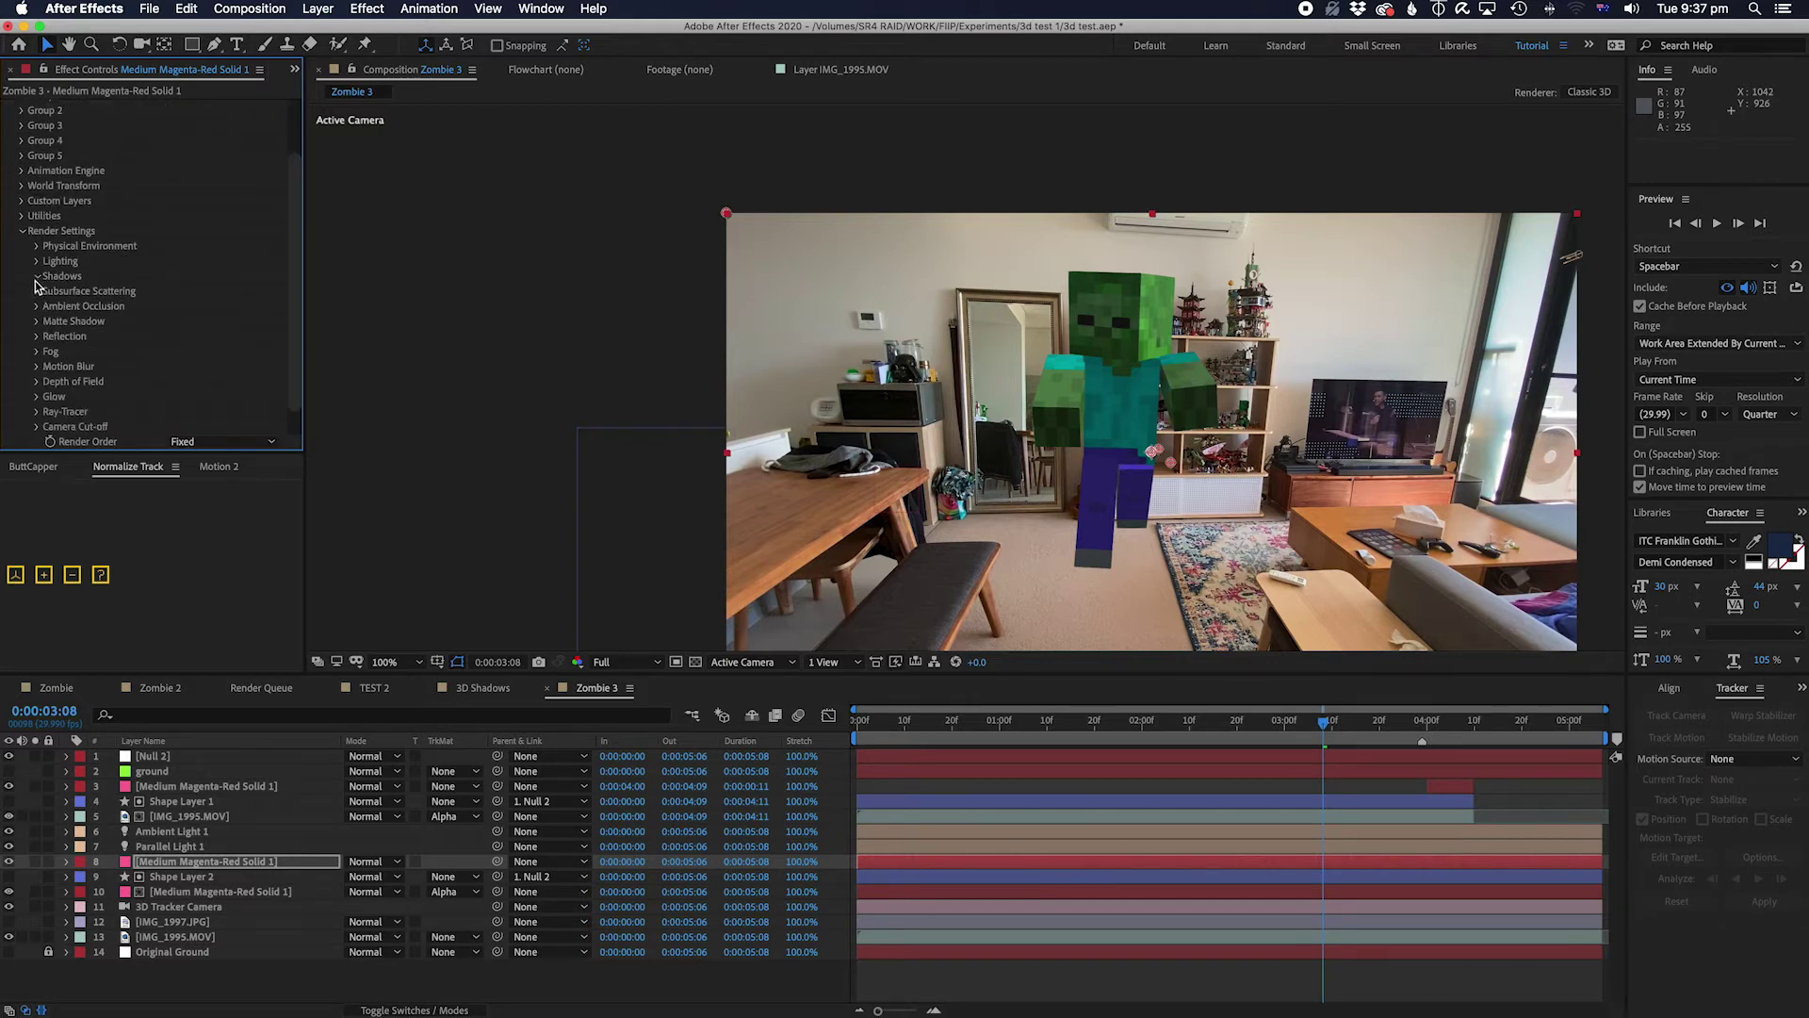
pyautogui.click(37, 277)
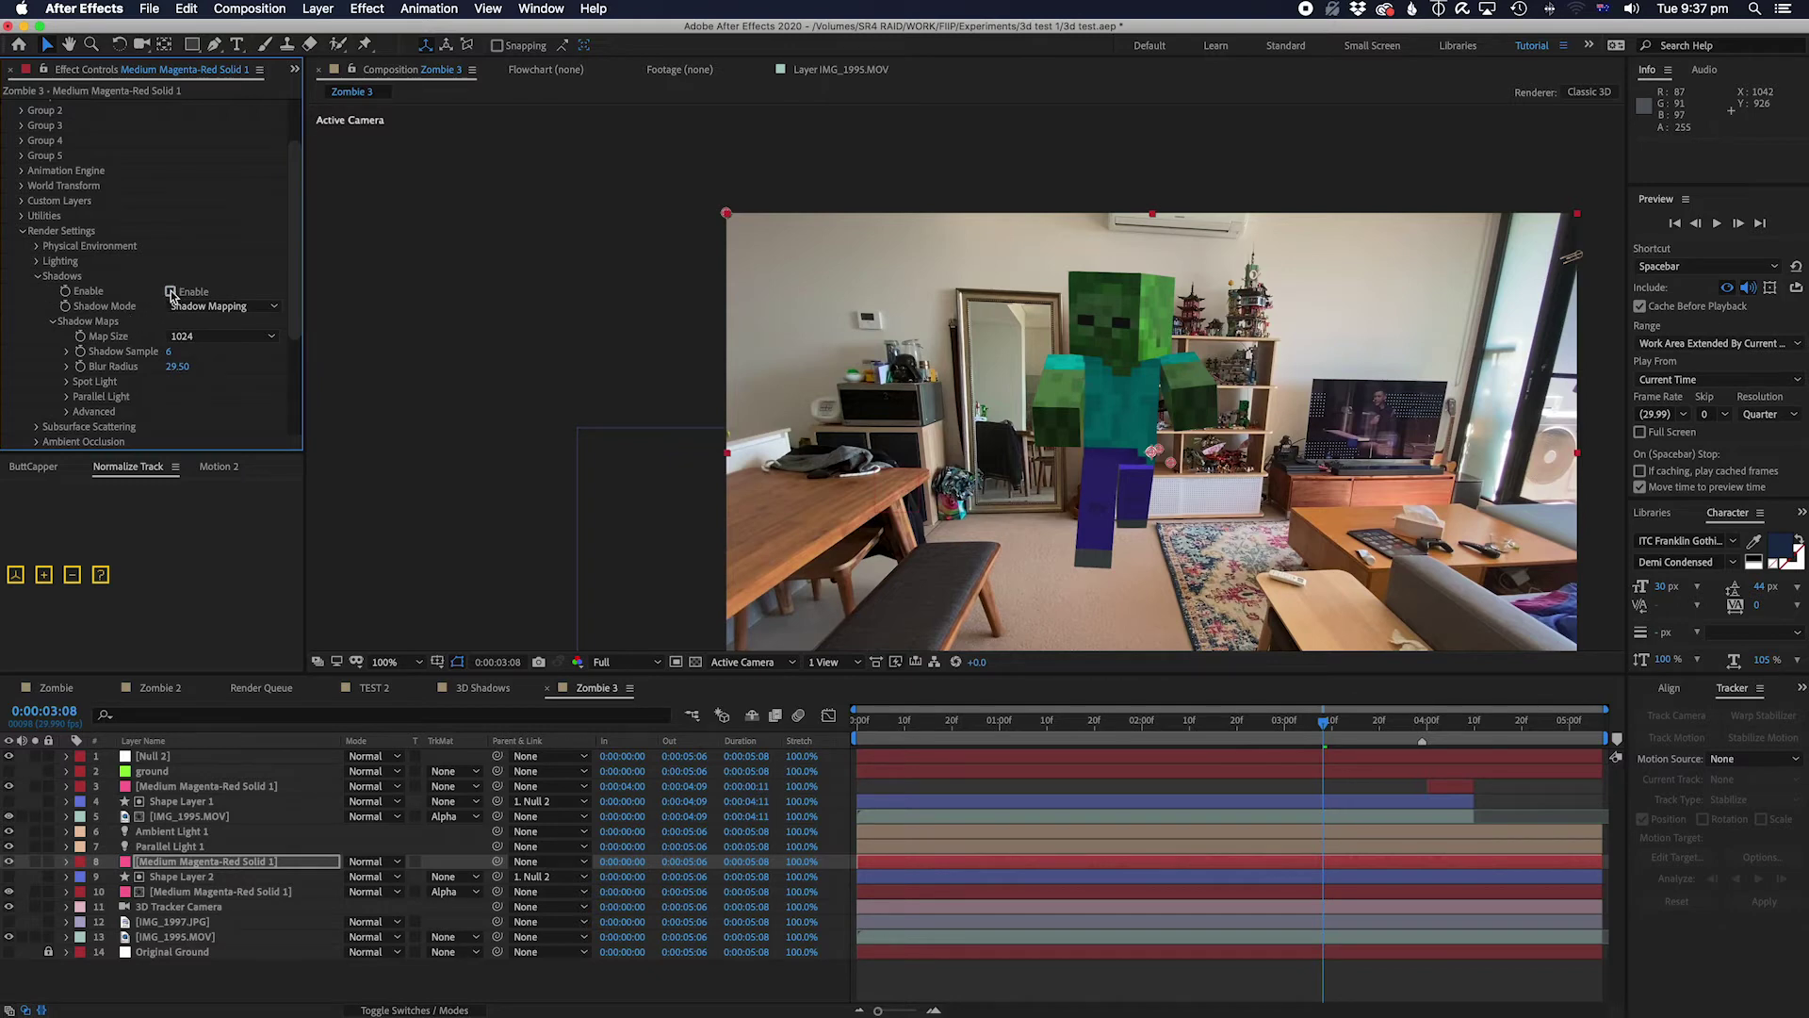
# - Undo the last shadow value change and scrub through the shot to review the zombie
pyautogui.click(1148, 516)
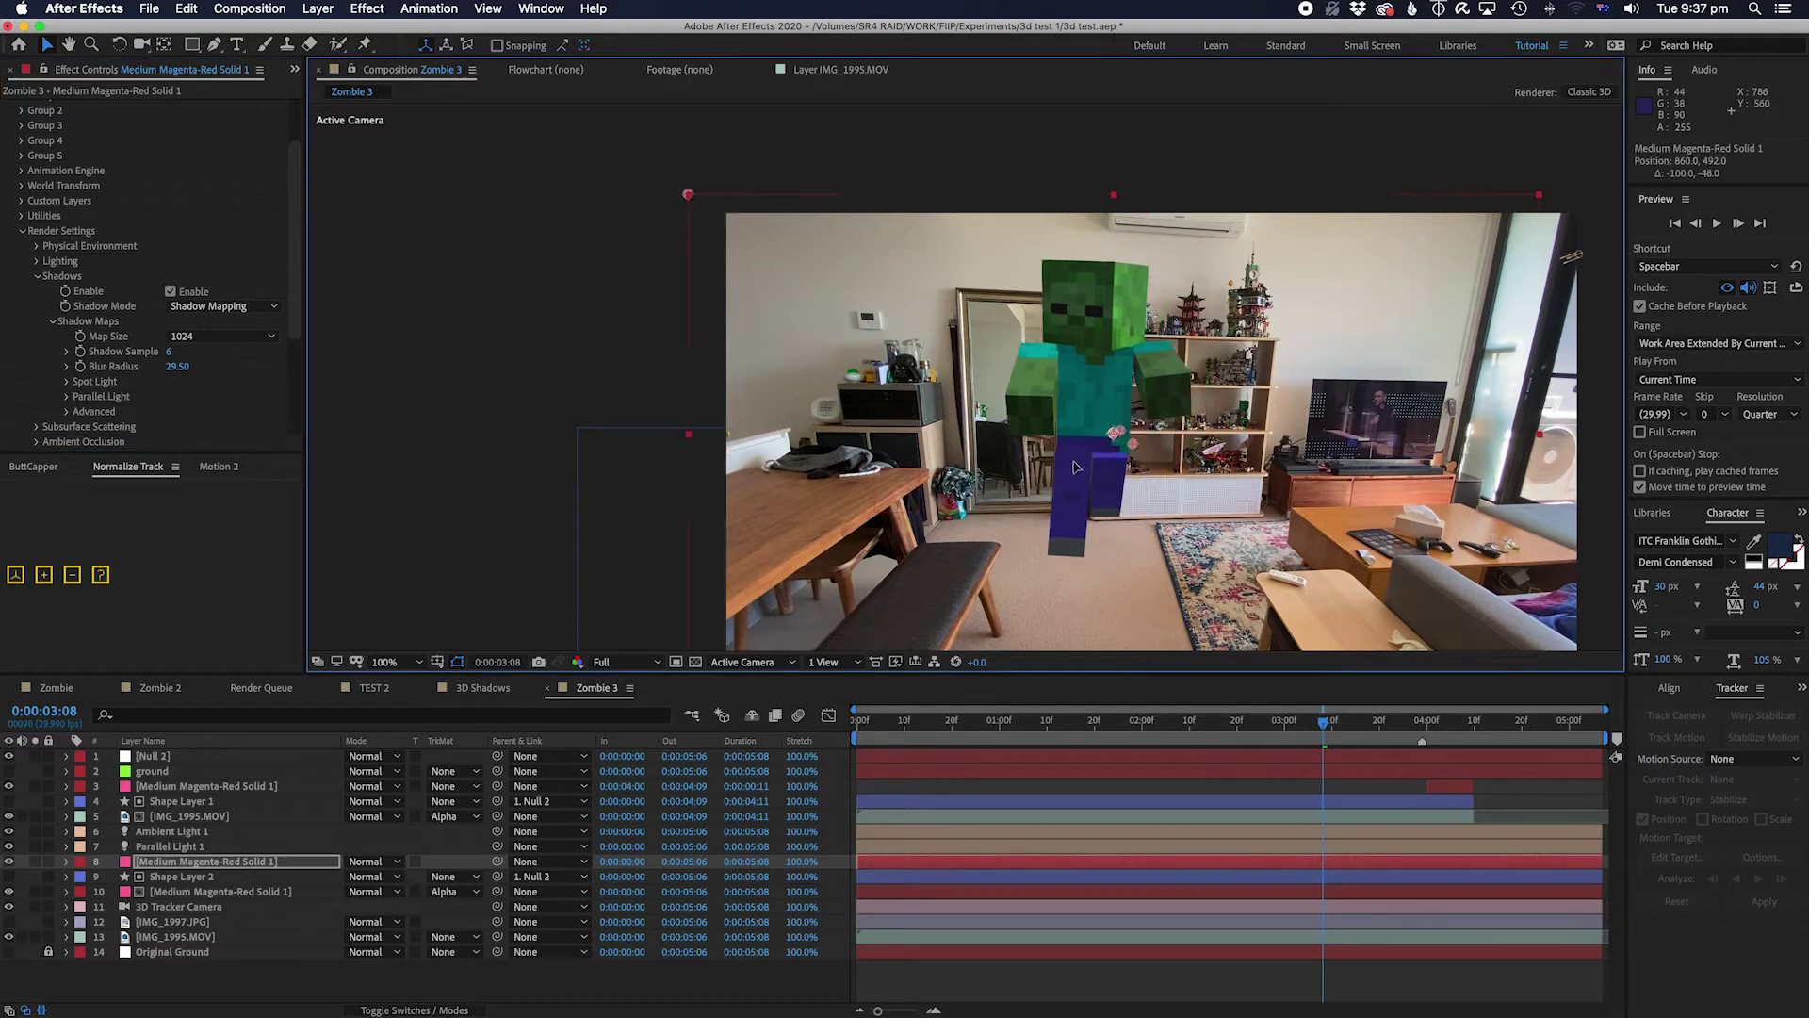
pyautogui.press('super+z')
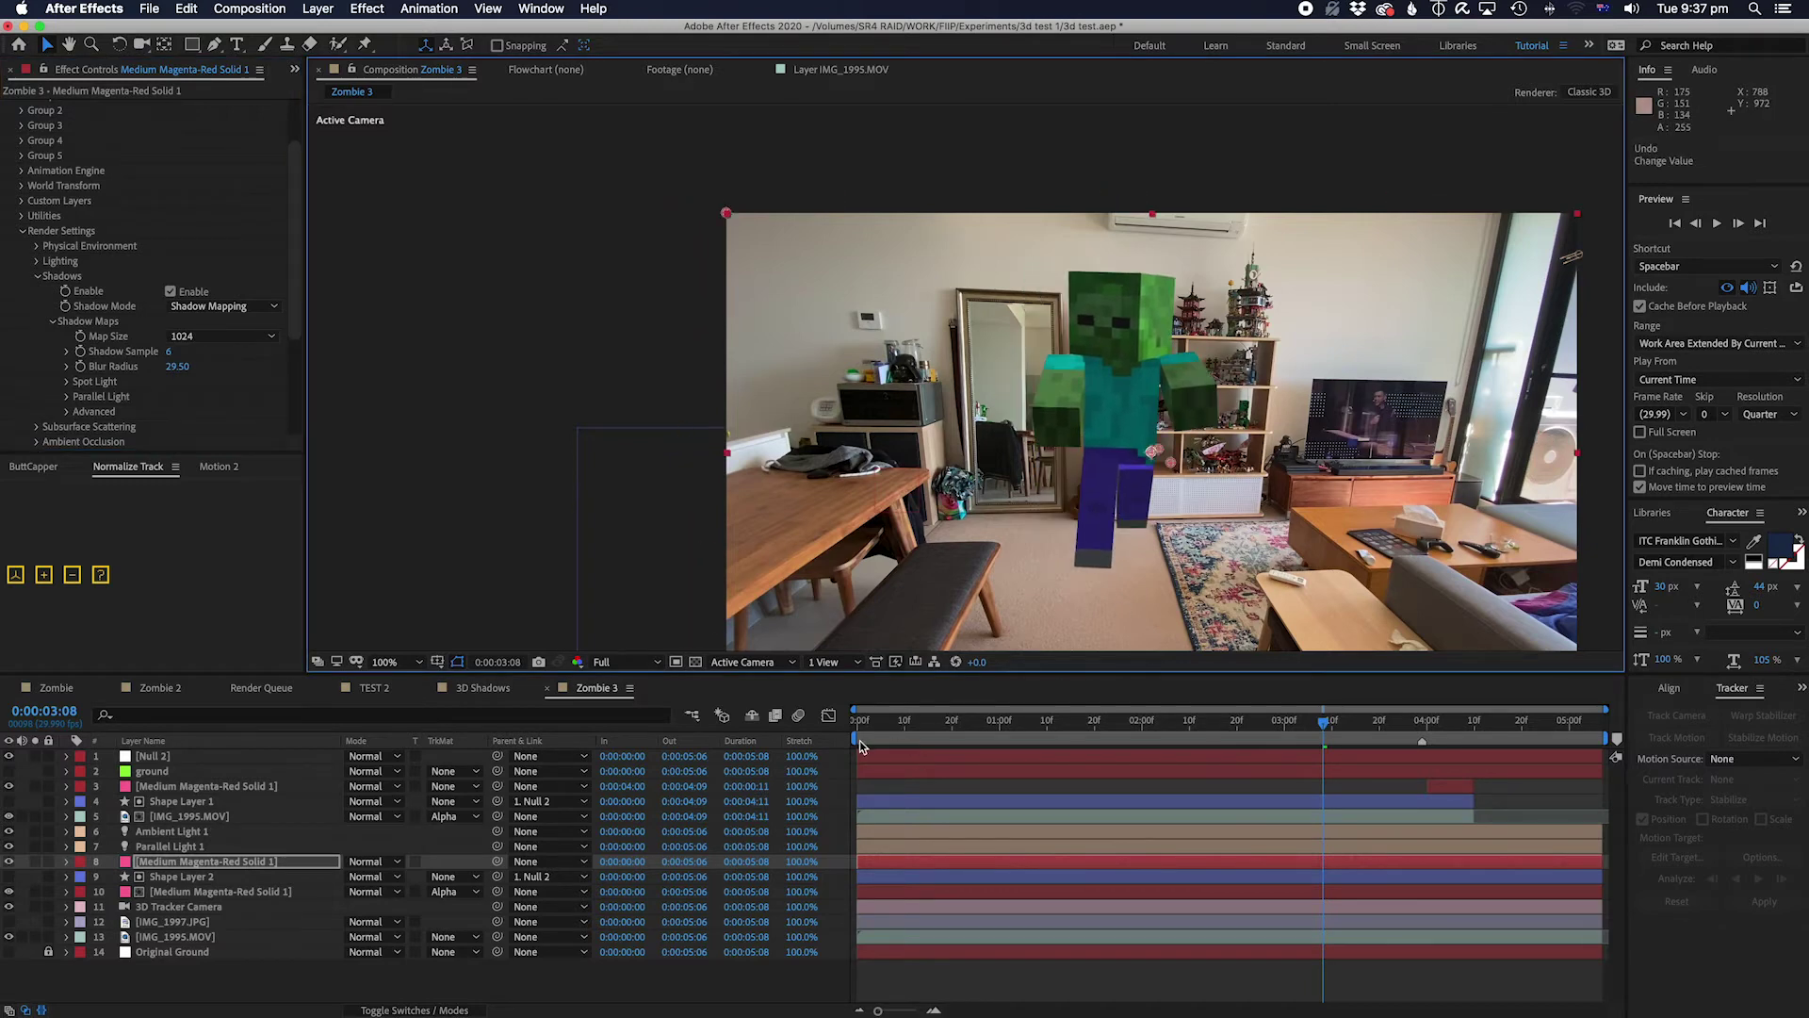
pyautogui.moveTo(861, 731); pyautogui.dragTo(1248, 805)
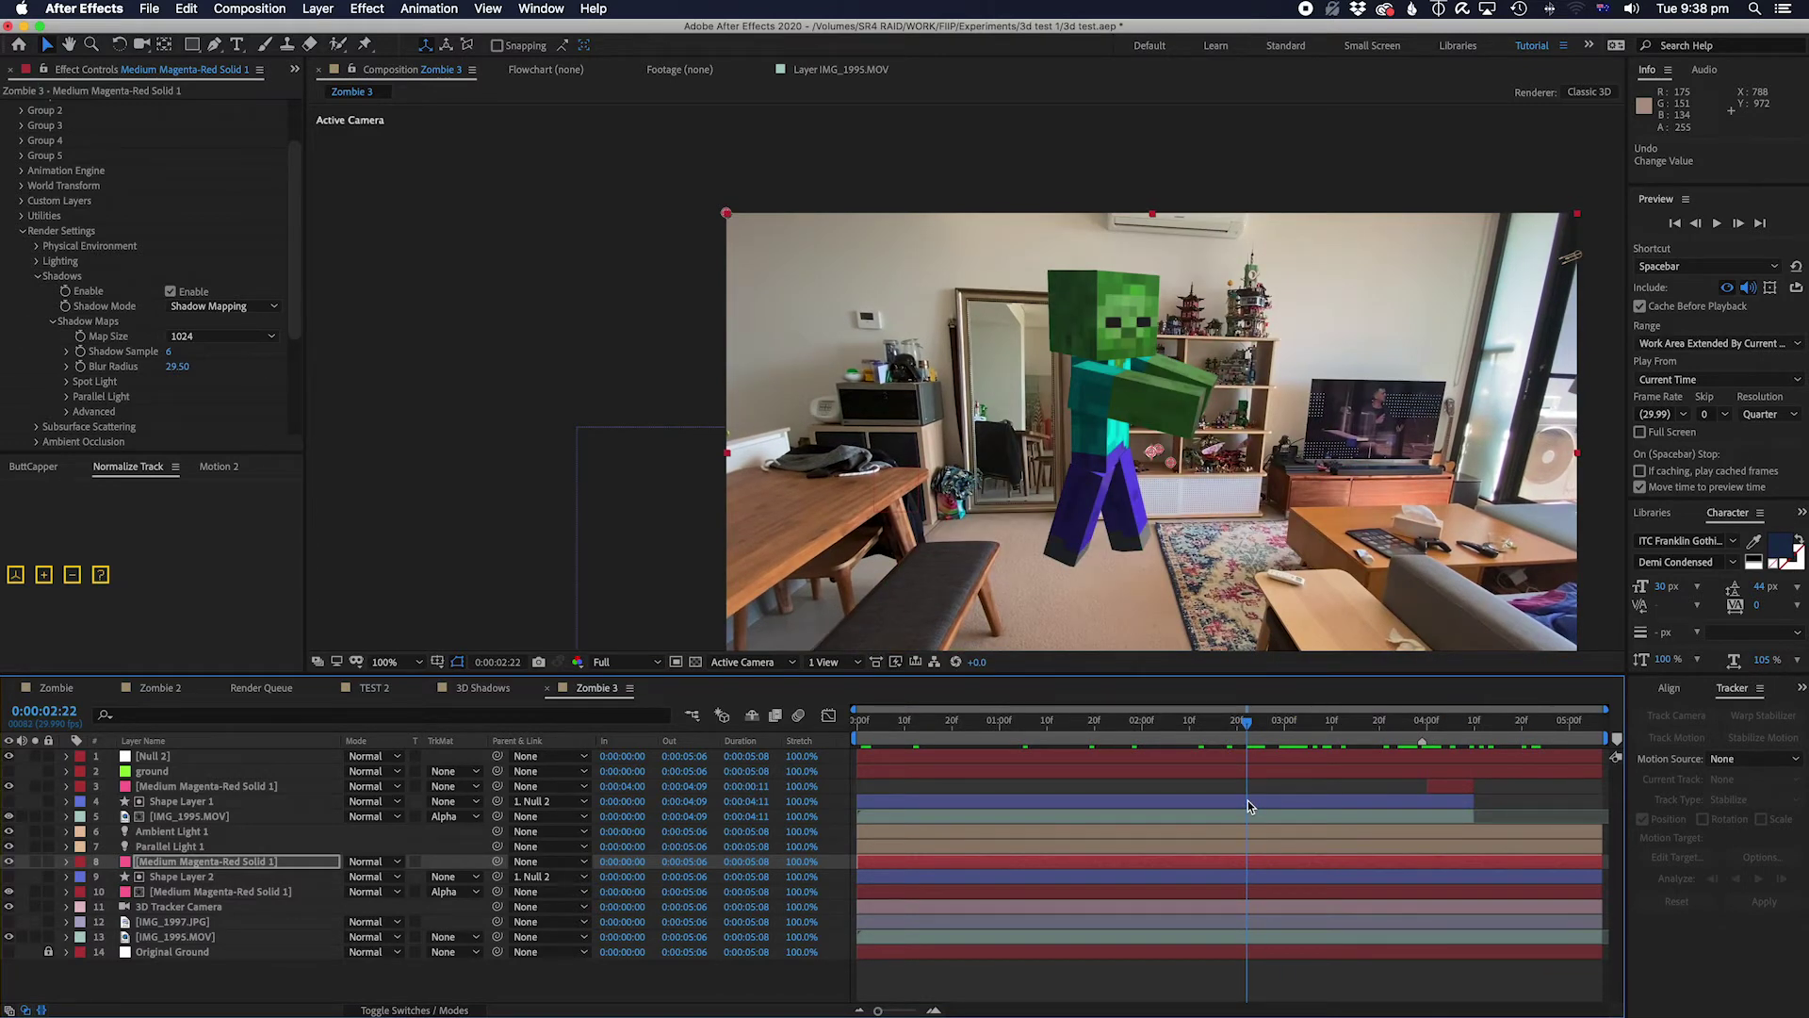
pyautogui.click(168, 849)
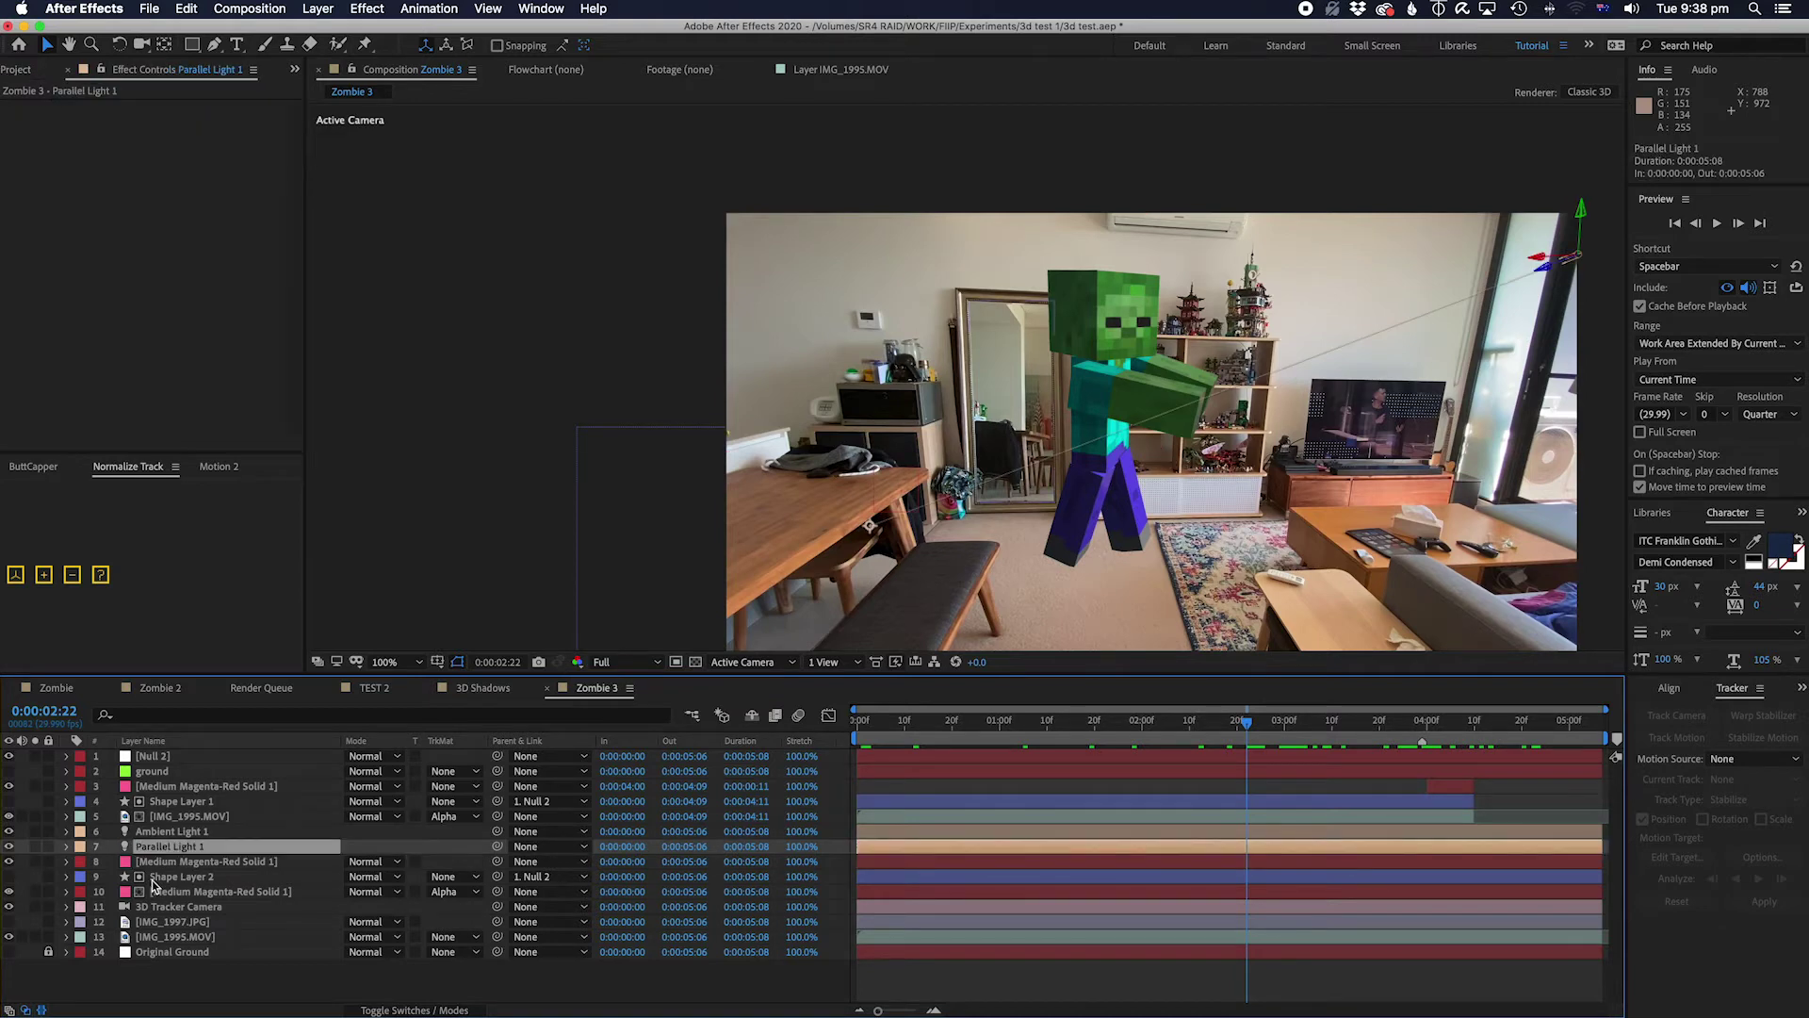
# - Set Parallel Light 1's Casts Shadows to On and preview the shot from the start
pyautogui.click(66, 847)
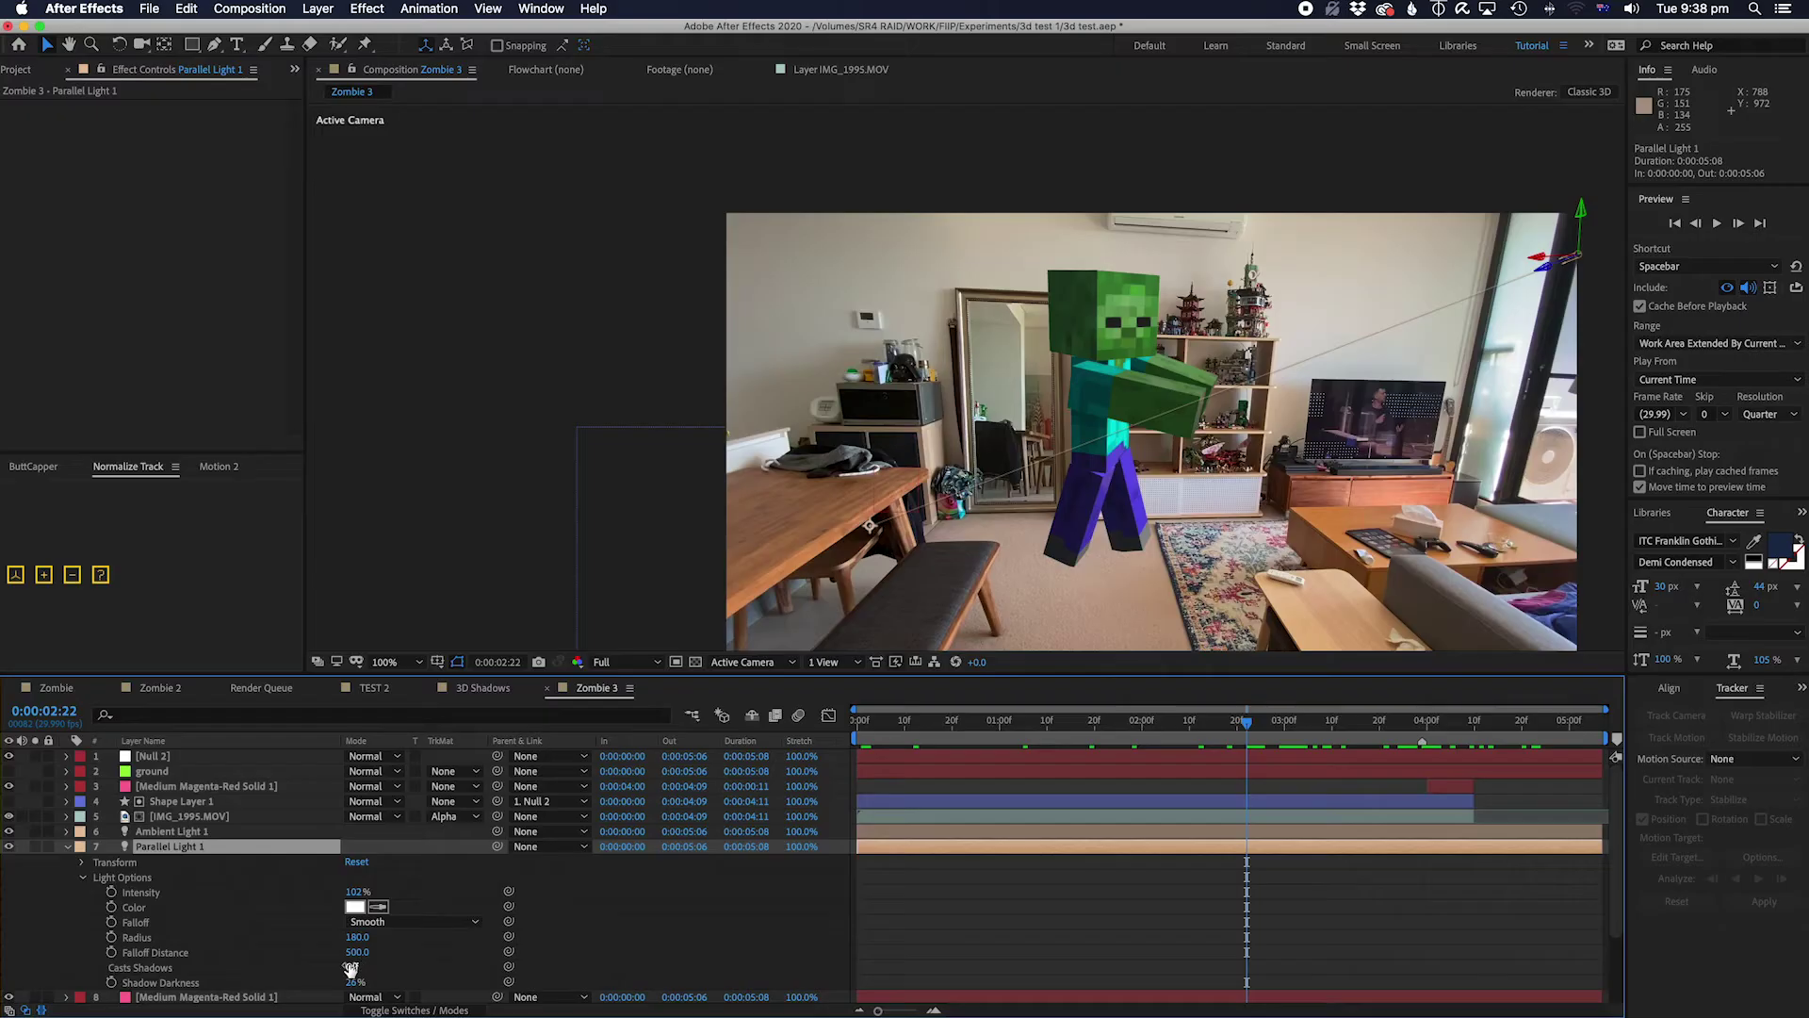
pyautogui.click(707, 607)
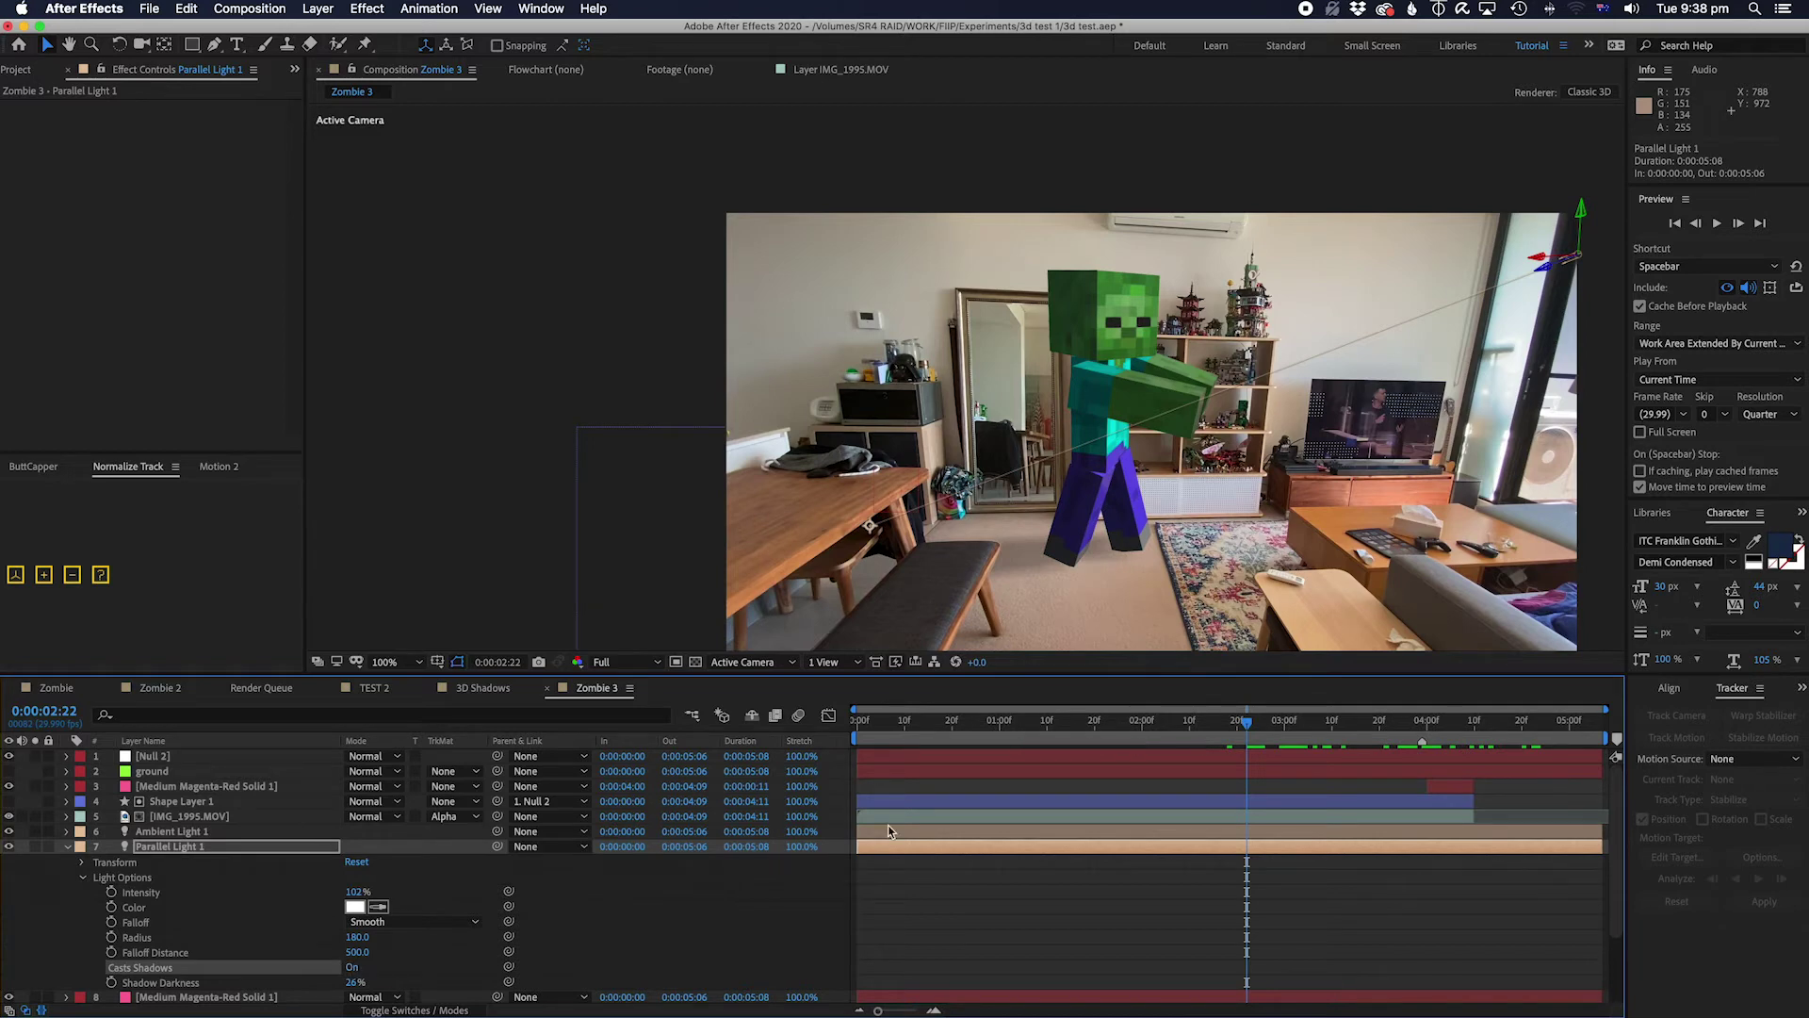
pyautogui.press('Home')
pyautogui.press('space')
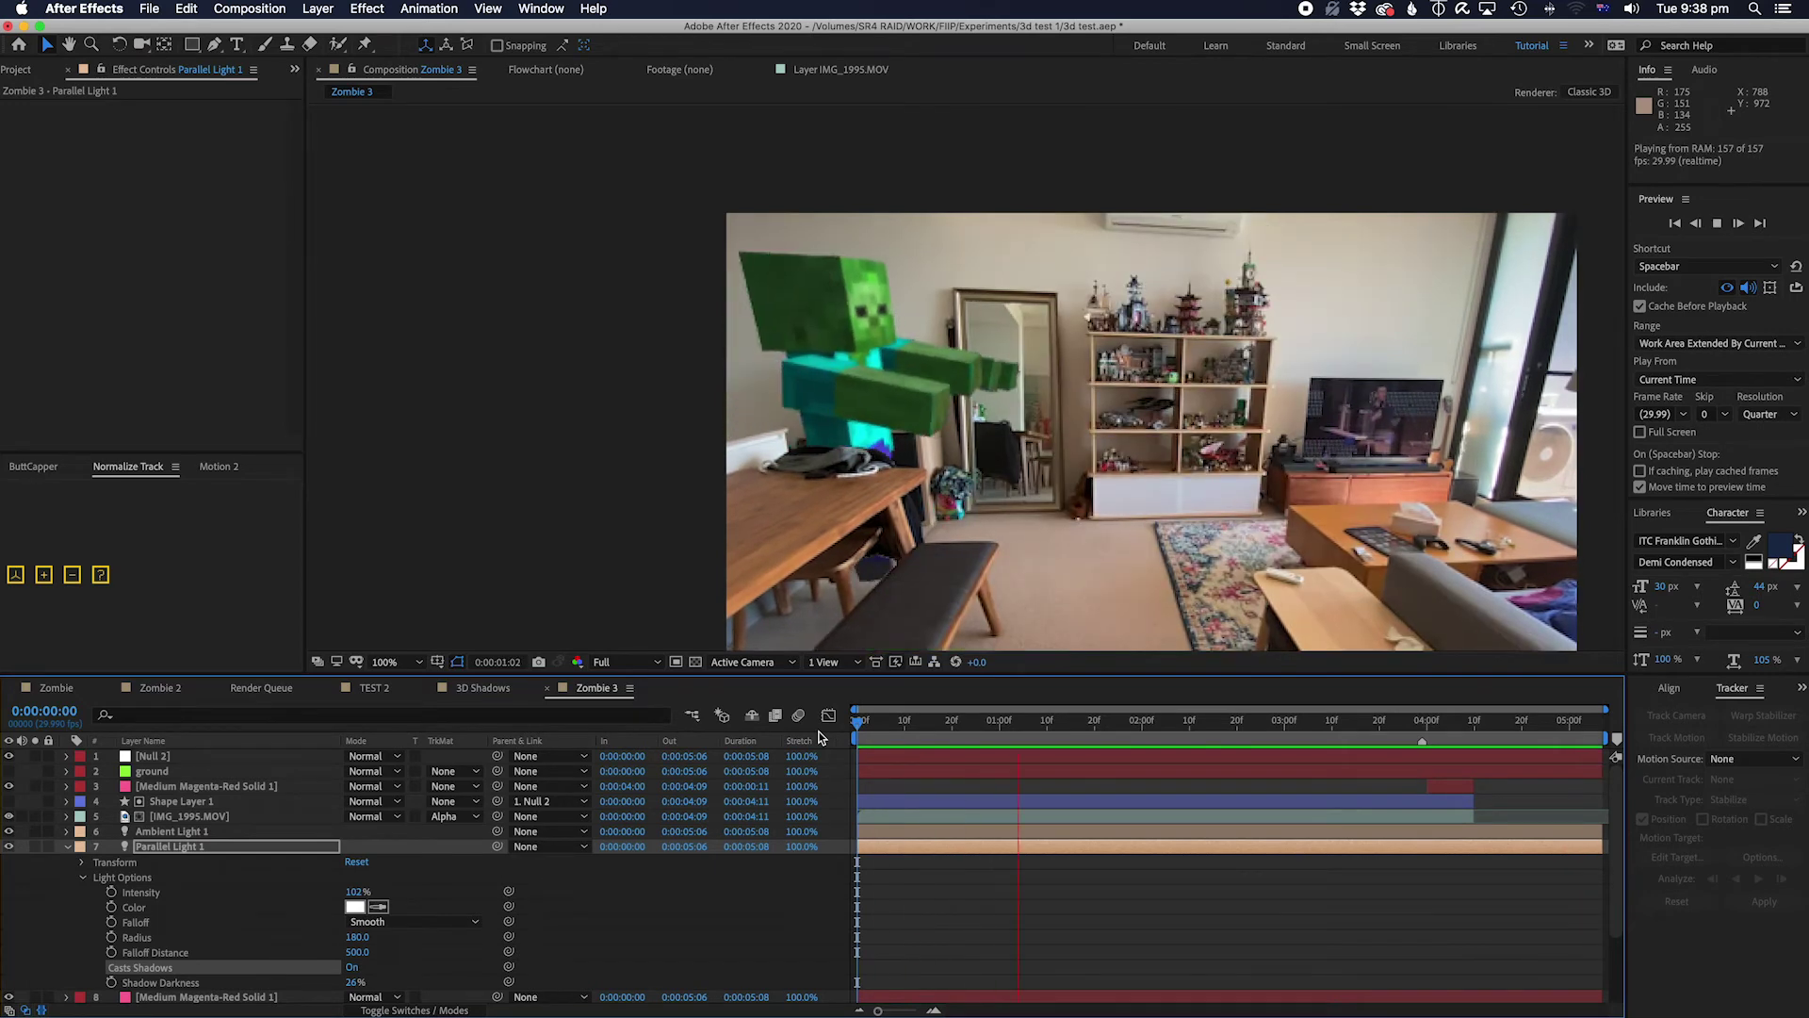
# - Move Parallel Light 1 above the frame to about 2021.1, -127.5, 283.9
pyautogui.press('space')
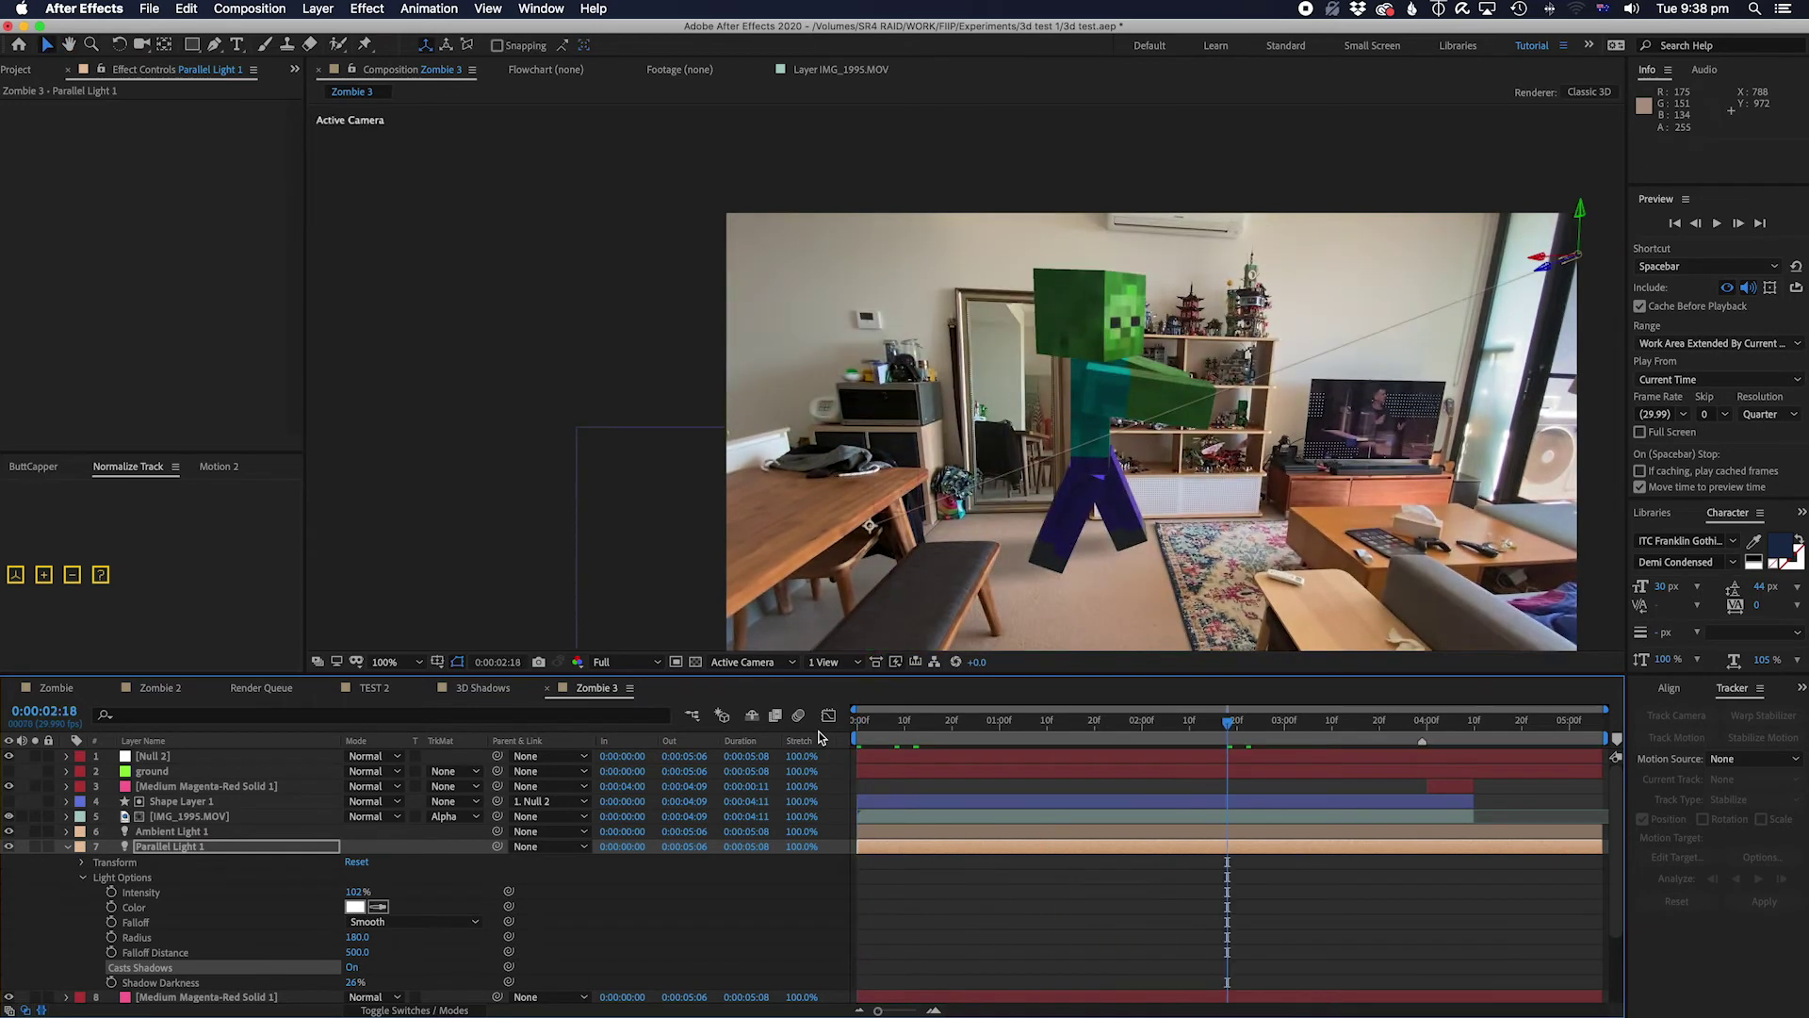
pyautogui.press(',')
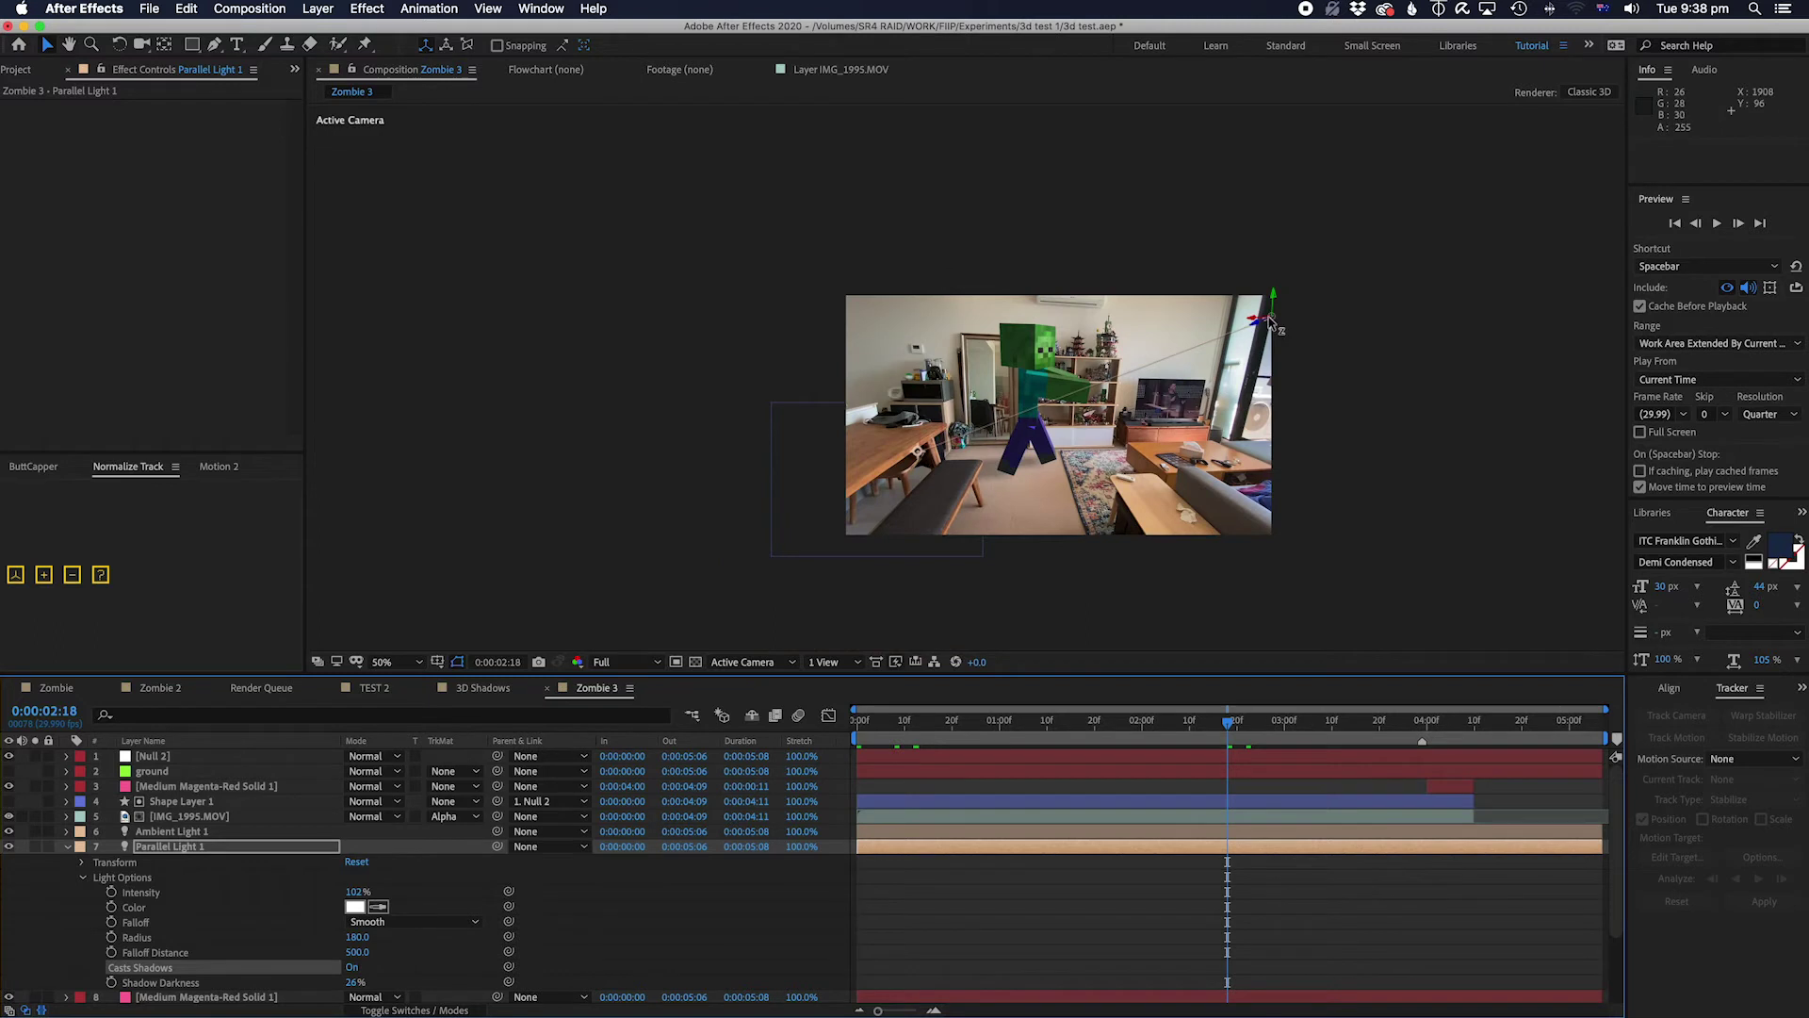
pyautogui.press('.')
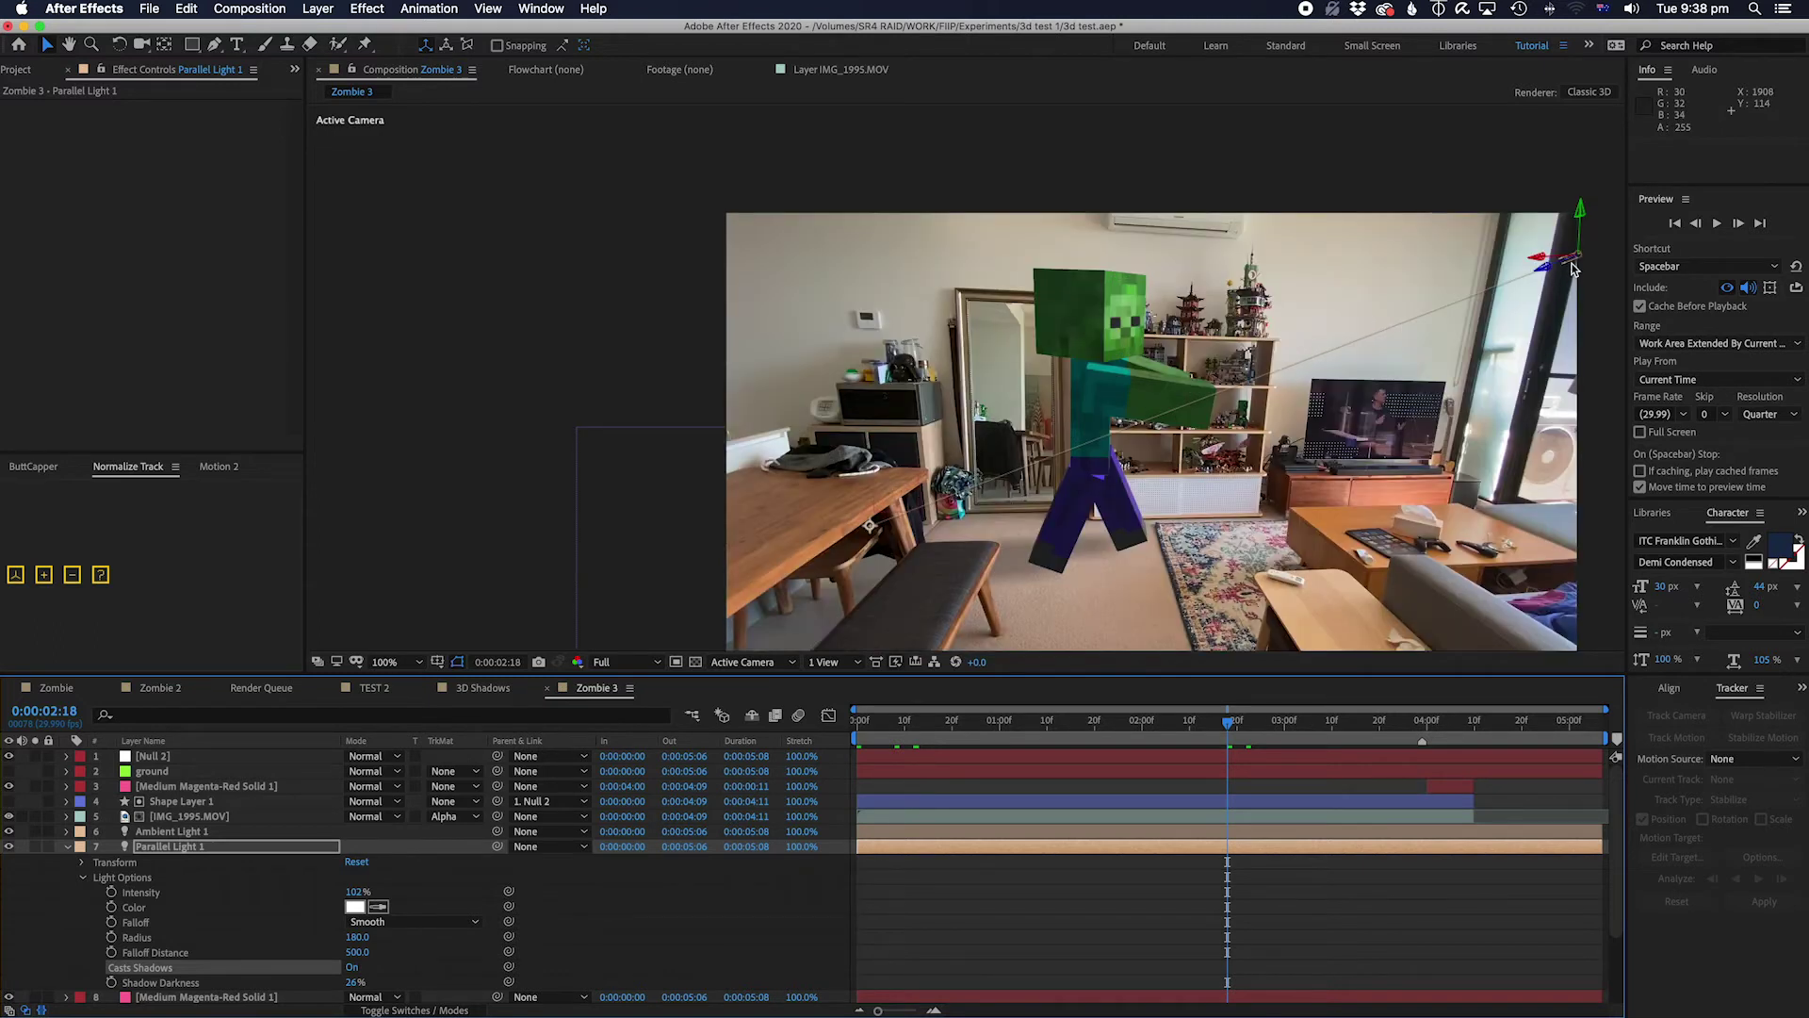
pyautogui.moveTo(1574, 264); pyautogui.dragTo(1534, 302)
# - Select the Element solid layer and reveal its Render Settings shadow options in Effect Controls
pyautogui.click(177, 789)
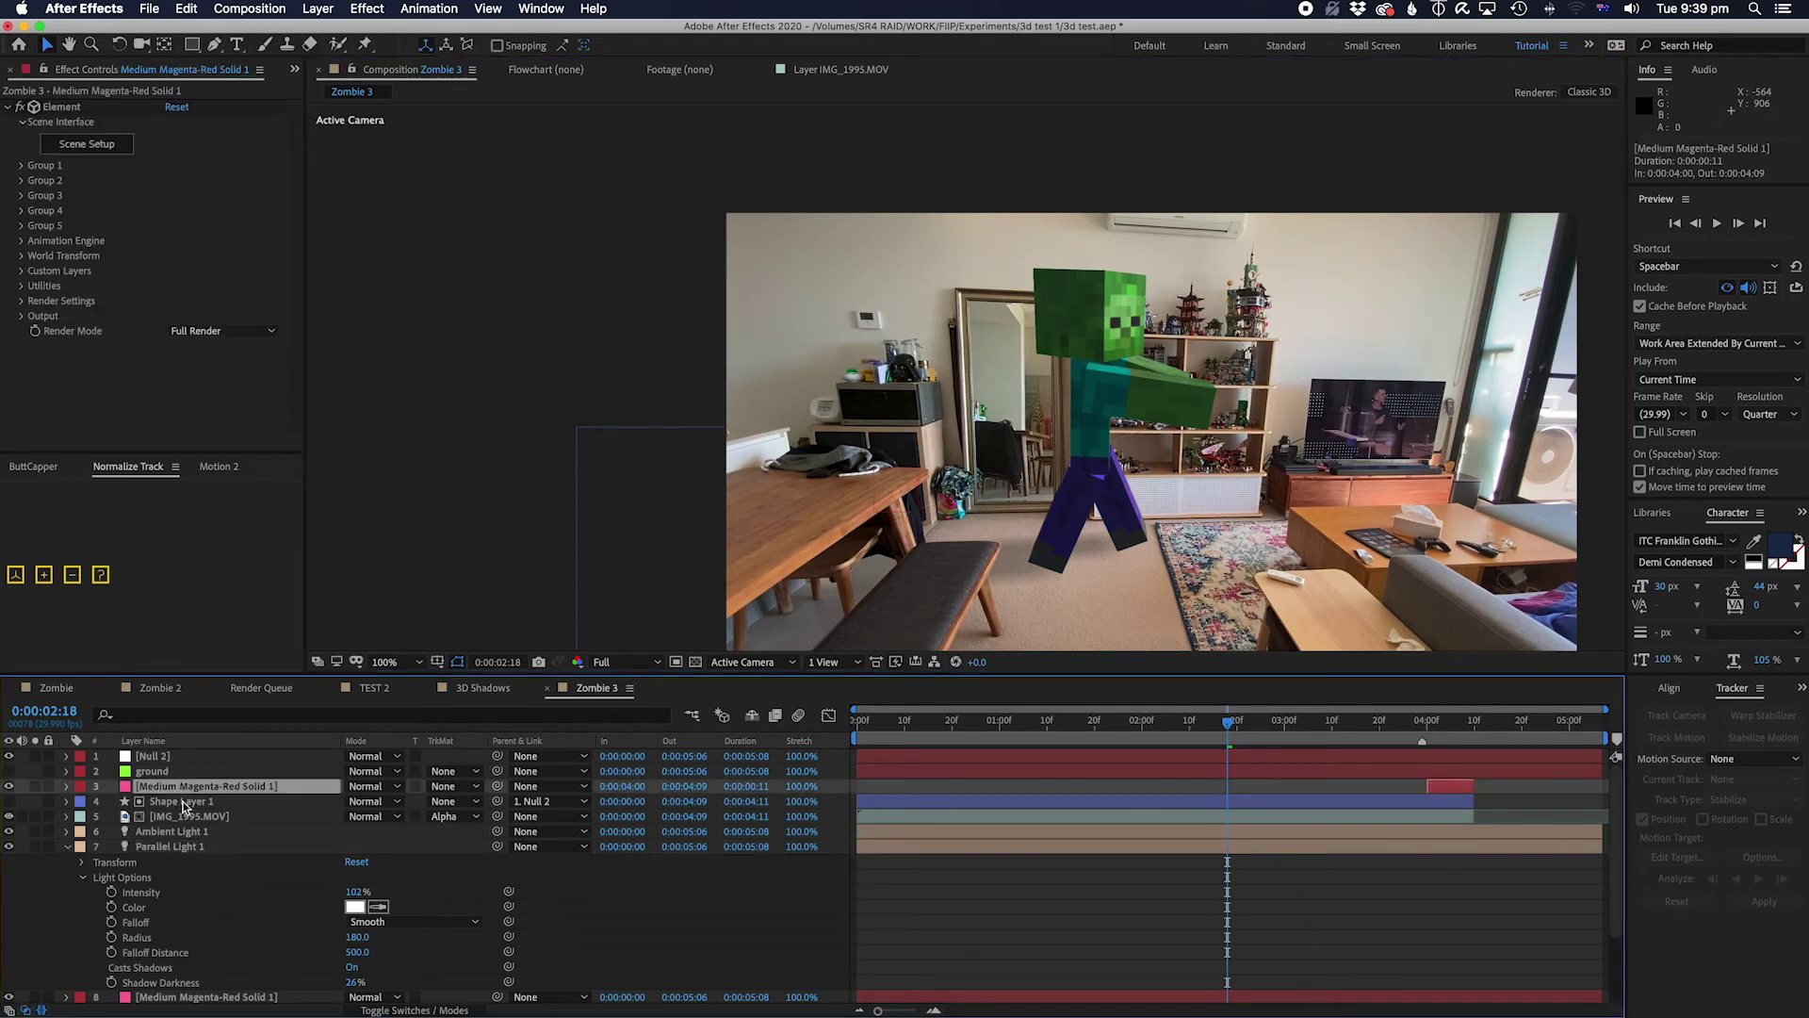
pyautogui.scroll(-3, 201, 905)
pyautogui.click(211, 952)
pyautogui.scroll(-4, 159, 332)
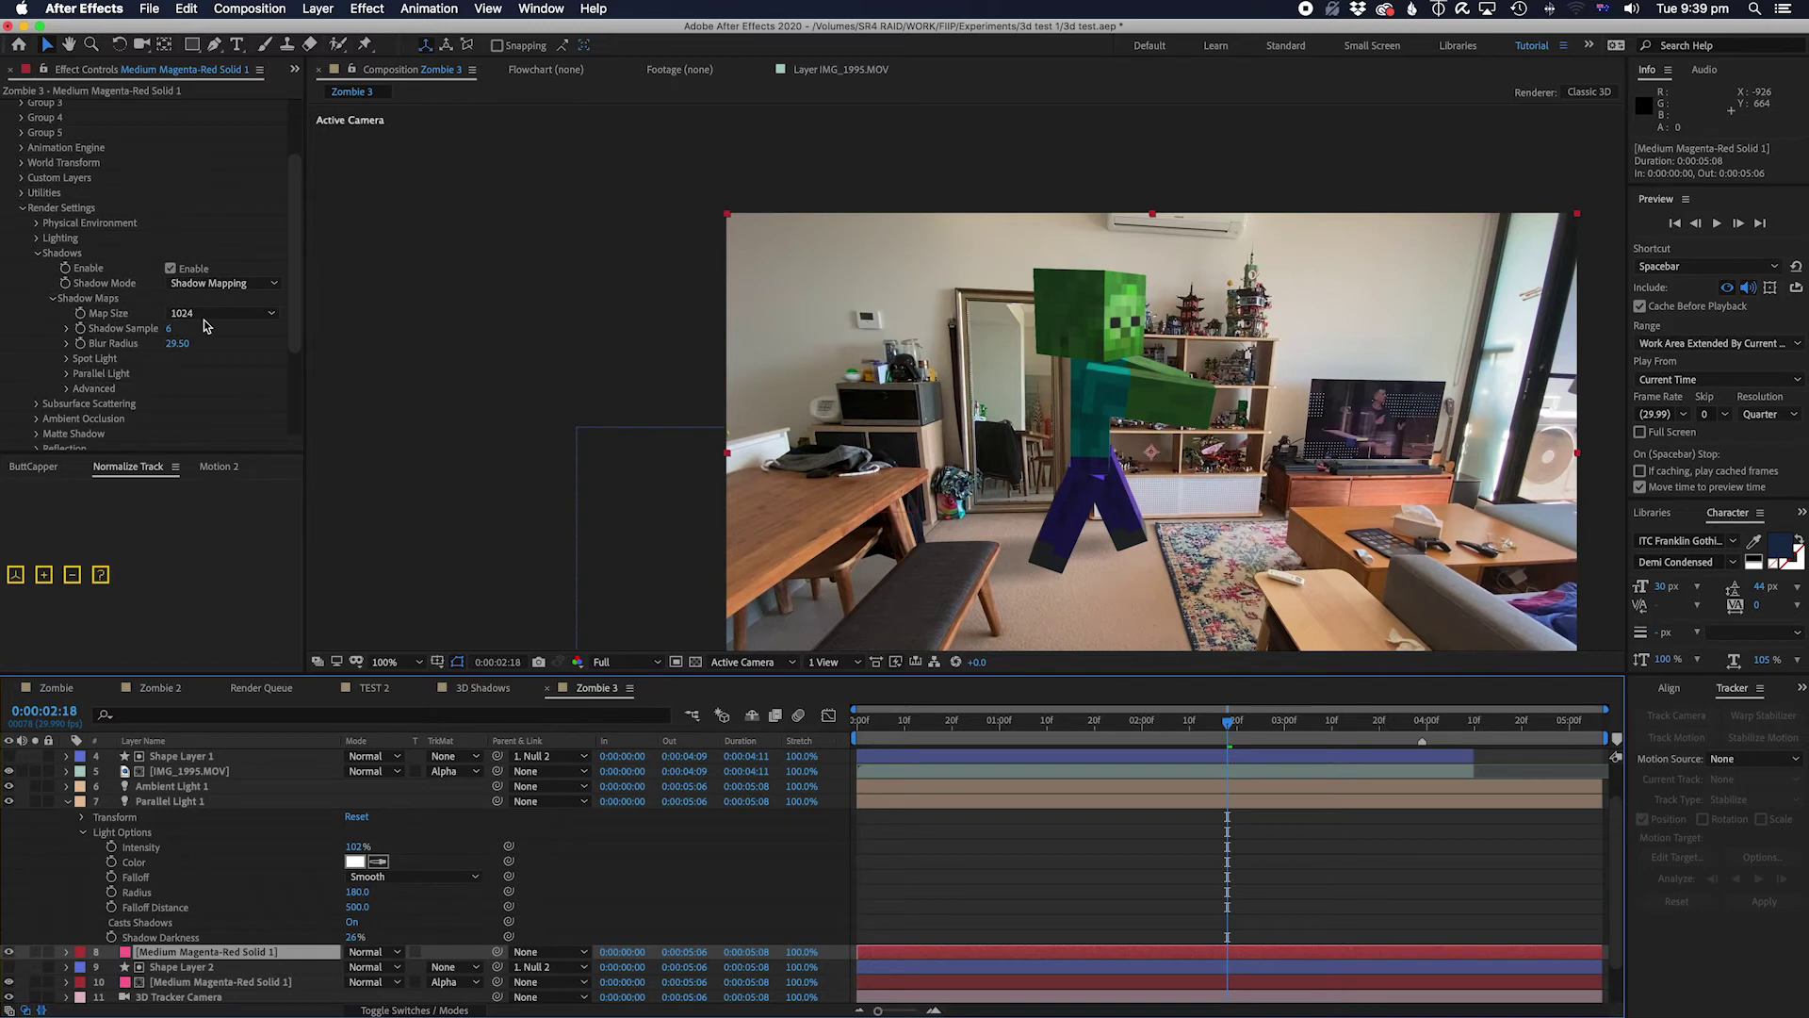
pyautogui.scroll(-2, 83, 344)
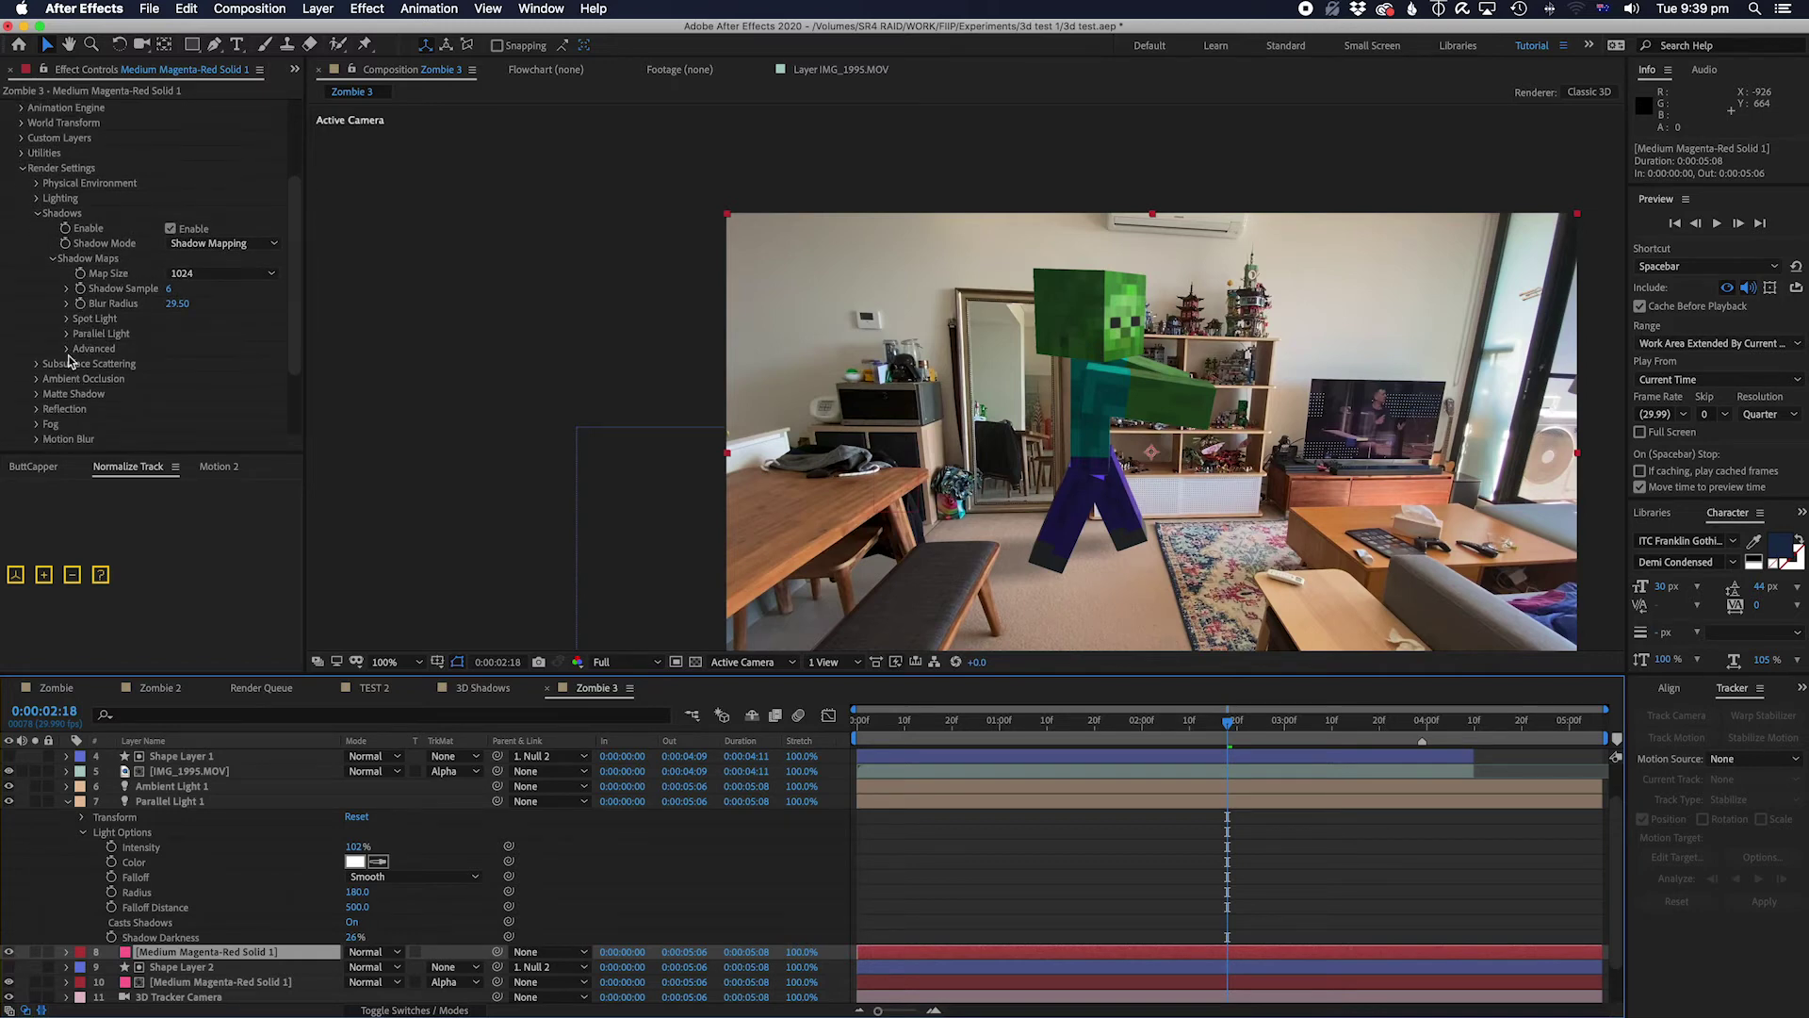
pyautogui.click(68, 338)
pyautogui.scroll(-1, 149, 368)
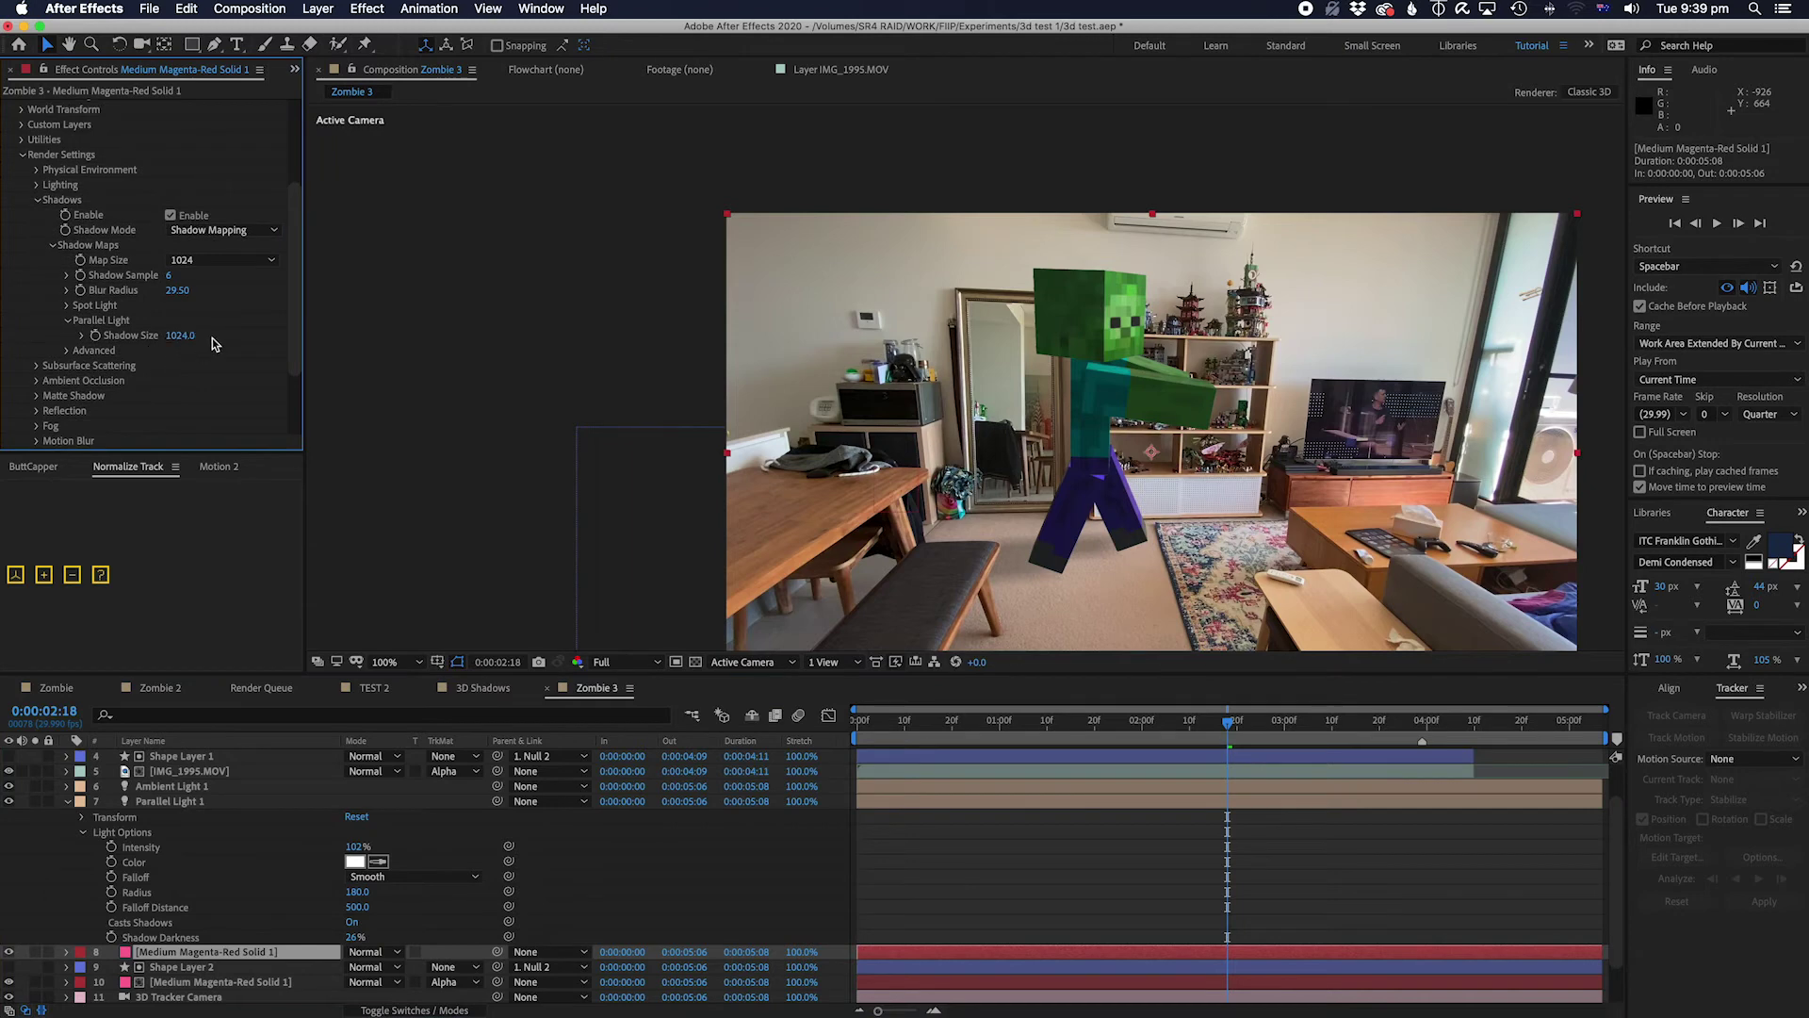
# - Set Shadow Mode to Ray-Traced and check an earlier frame of the shot
pyautogui.click(209, 232)
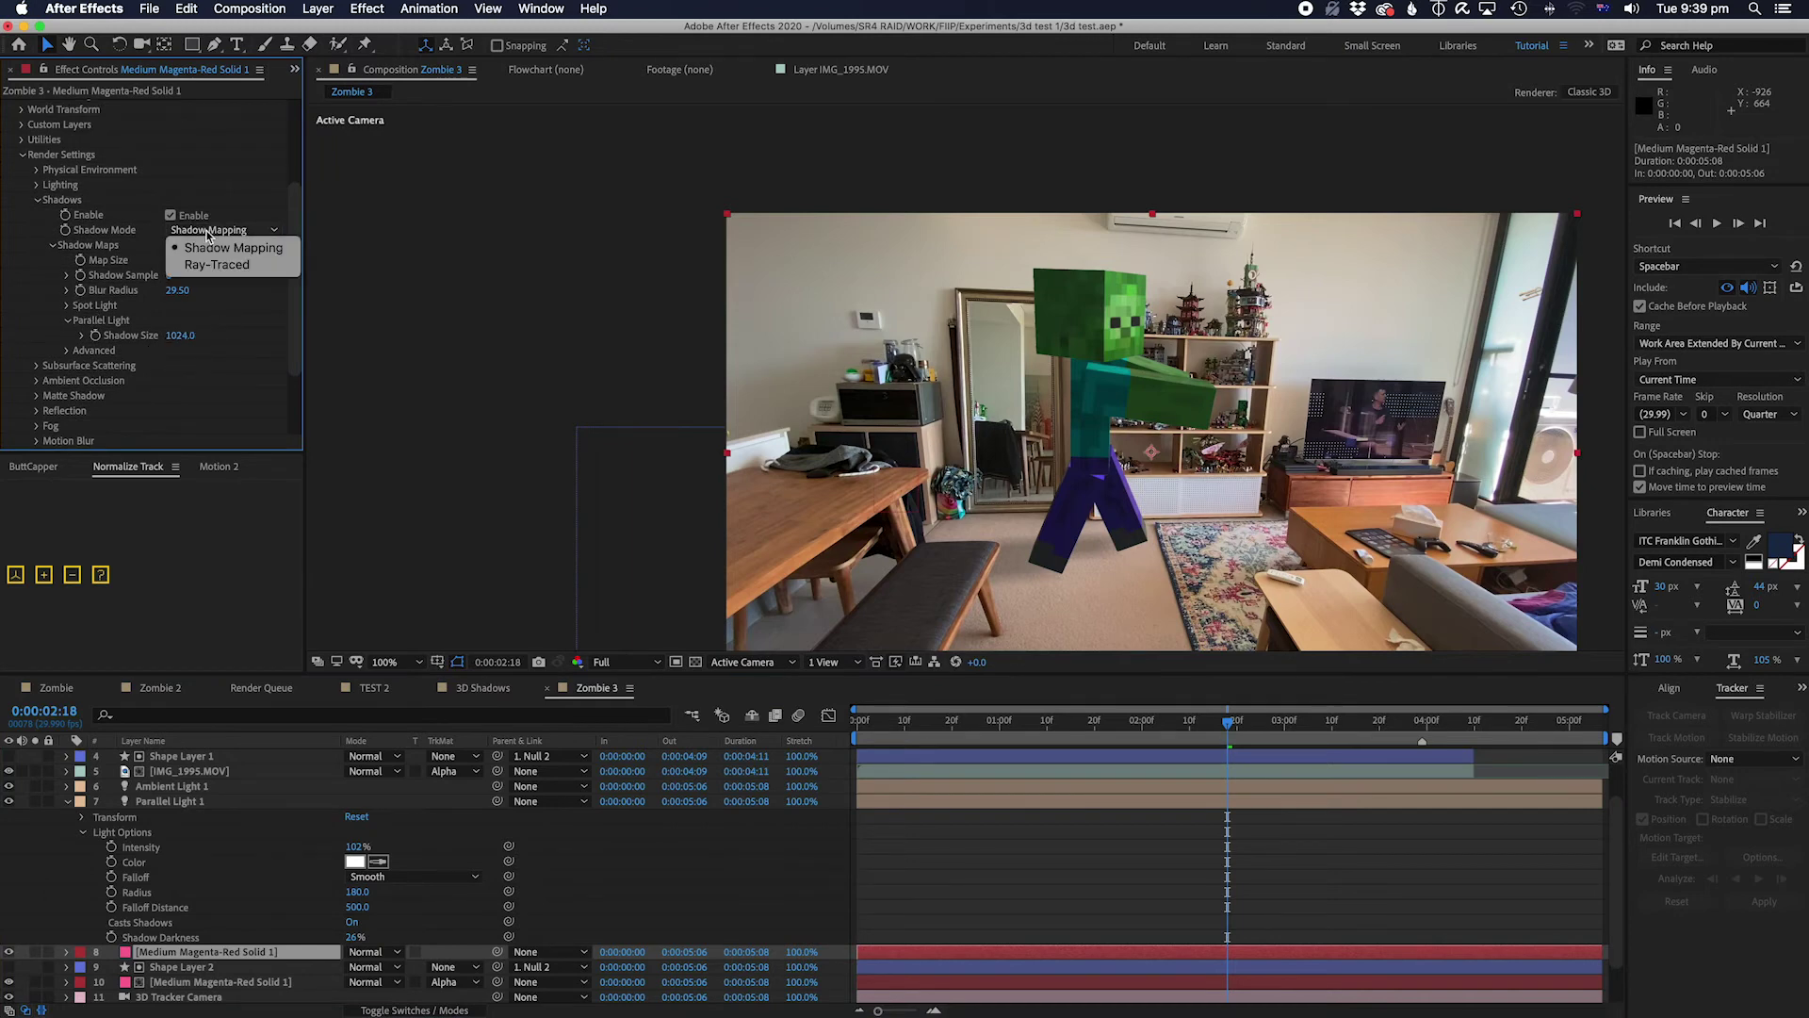
pyautogui.click(216, 267)
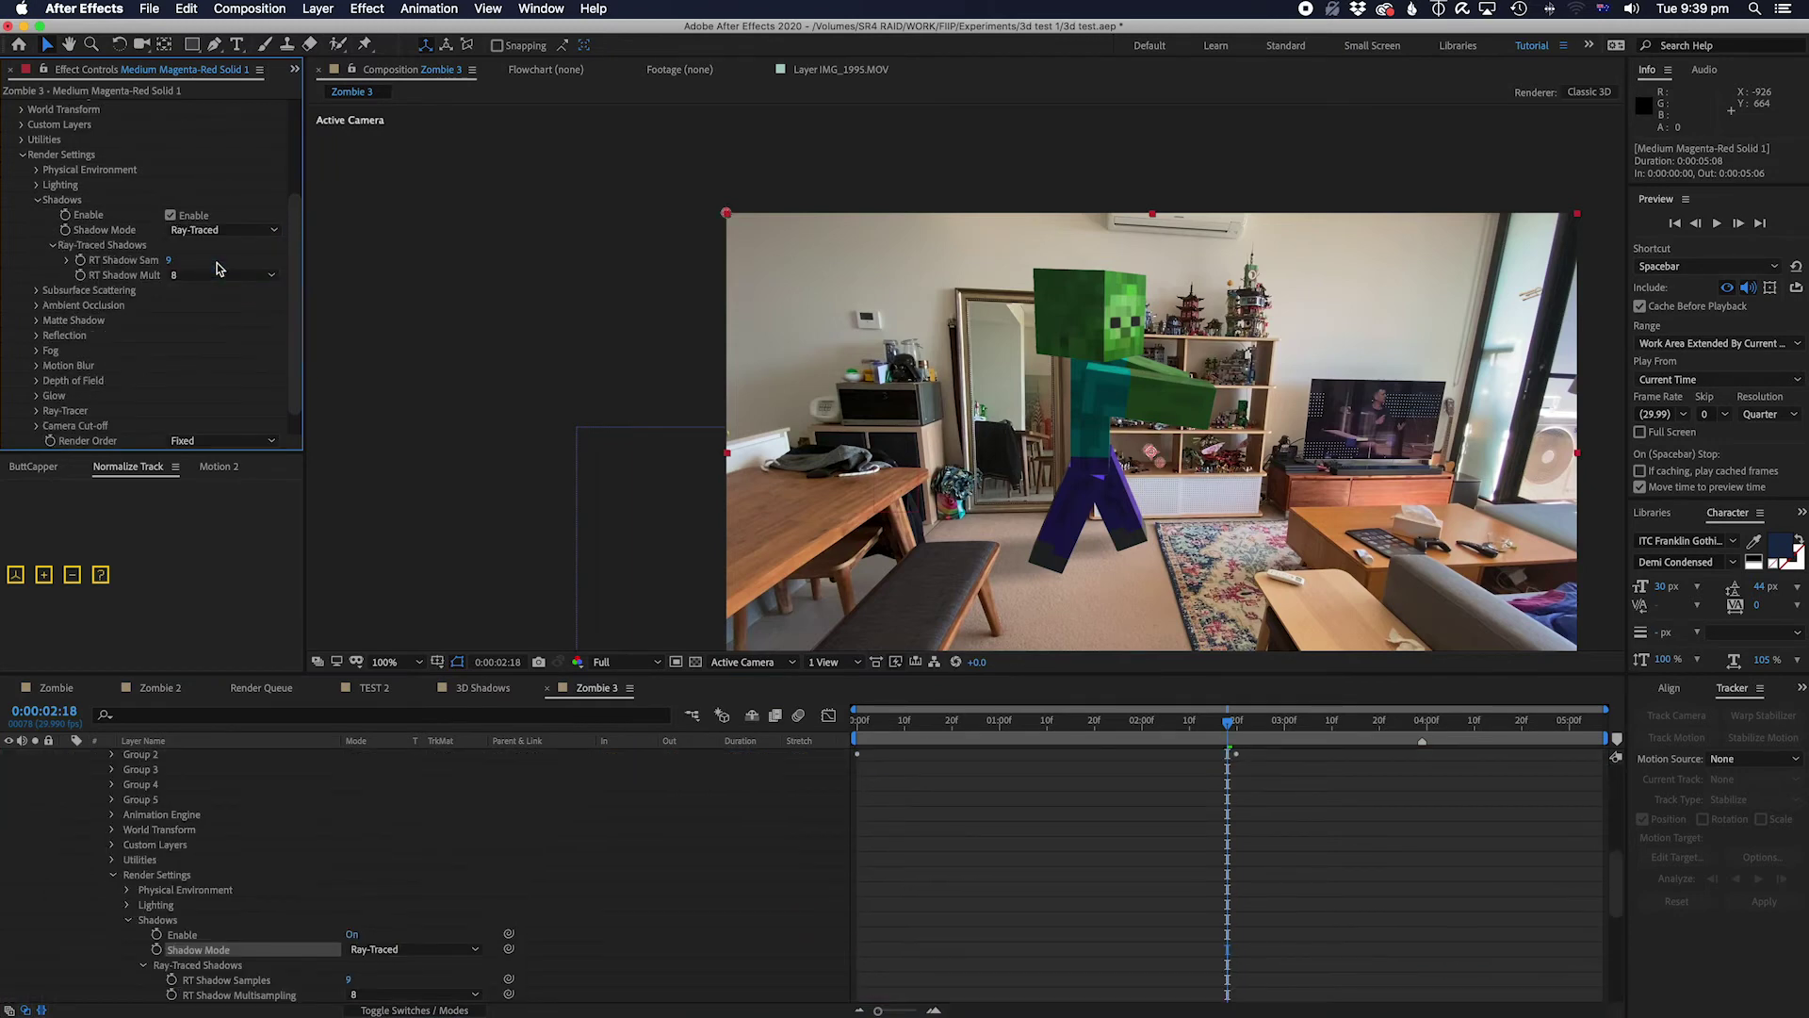
pyautogui.click(1039, 719)
pyautogui.click(1130, 724)
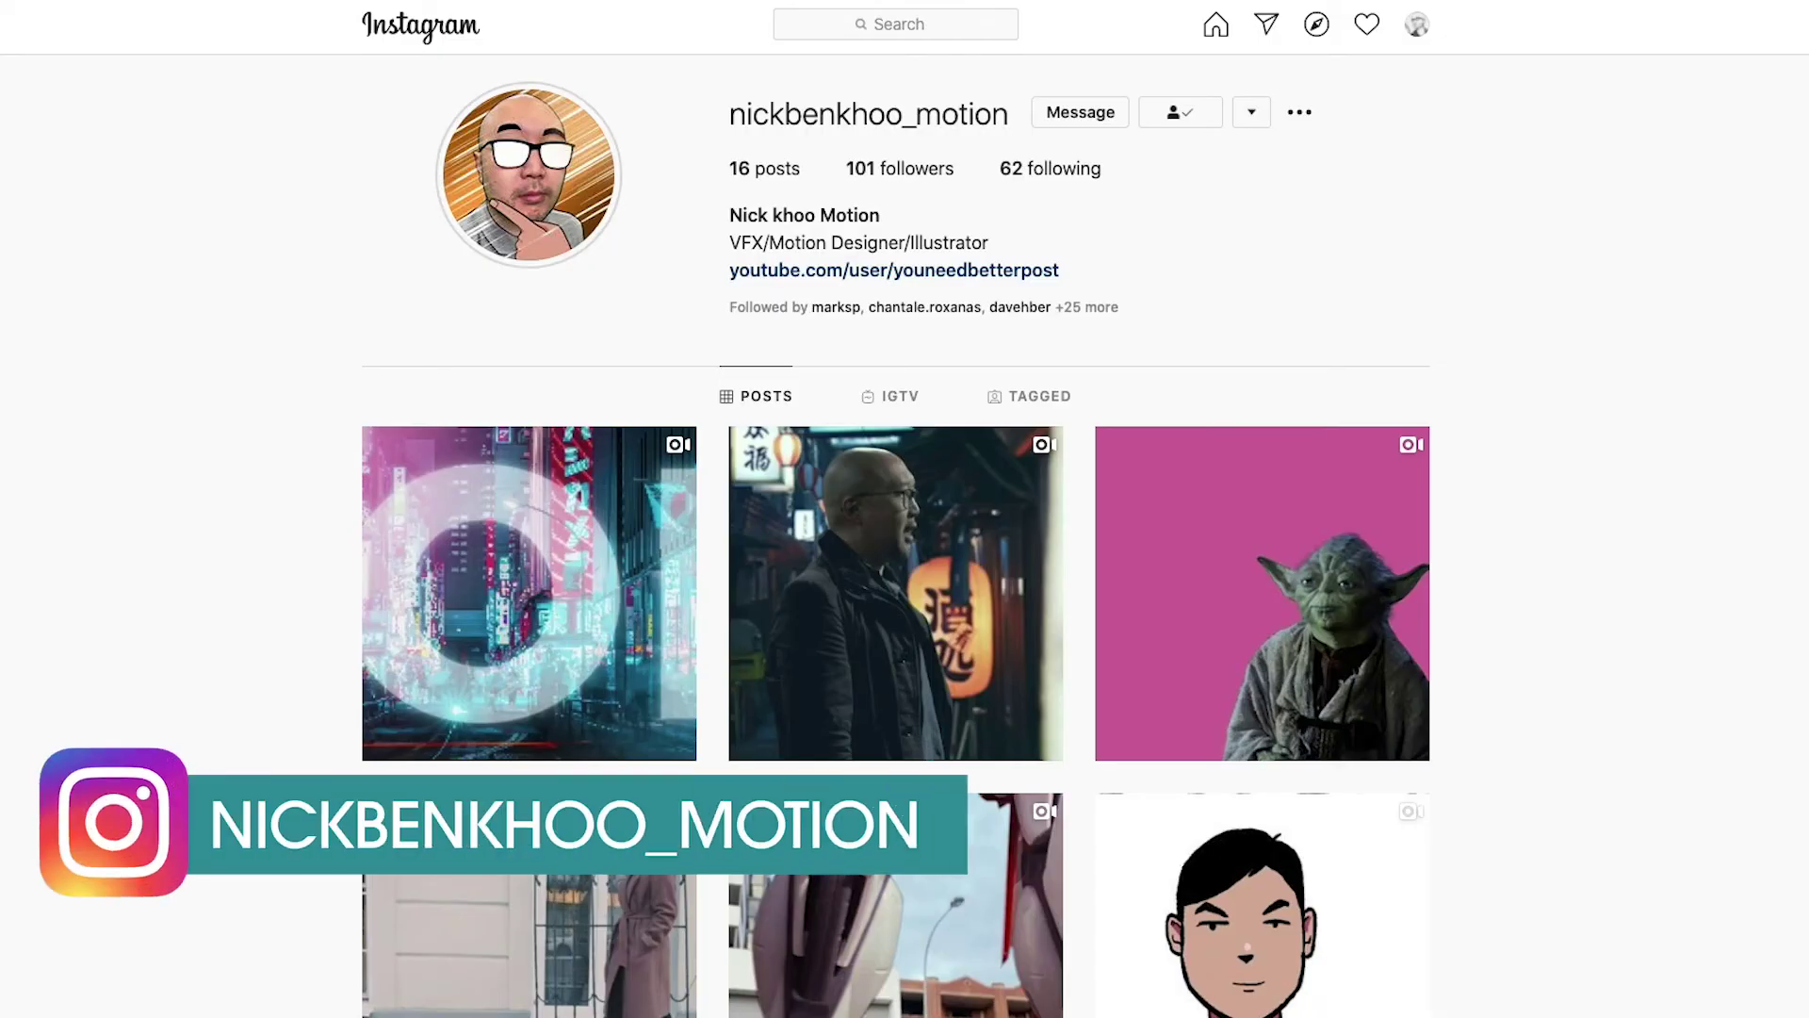
pyautogui.scroll(-5, 897, 536)
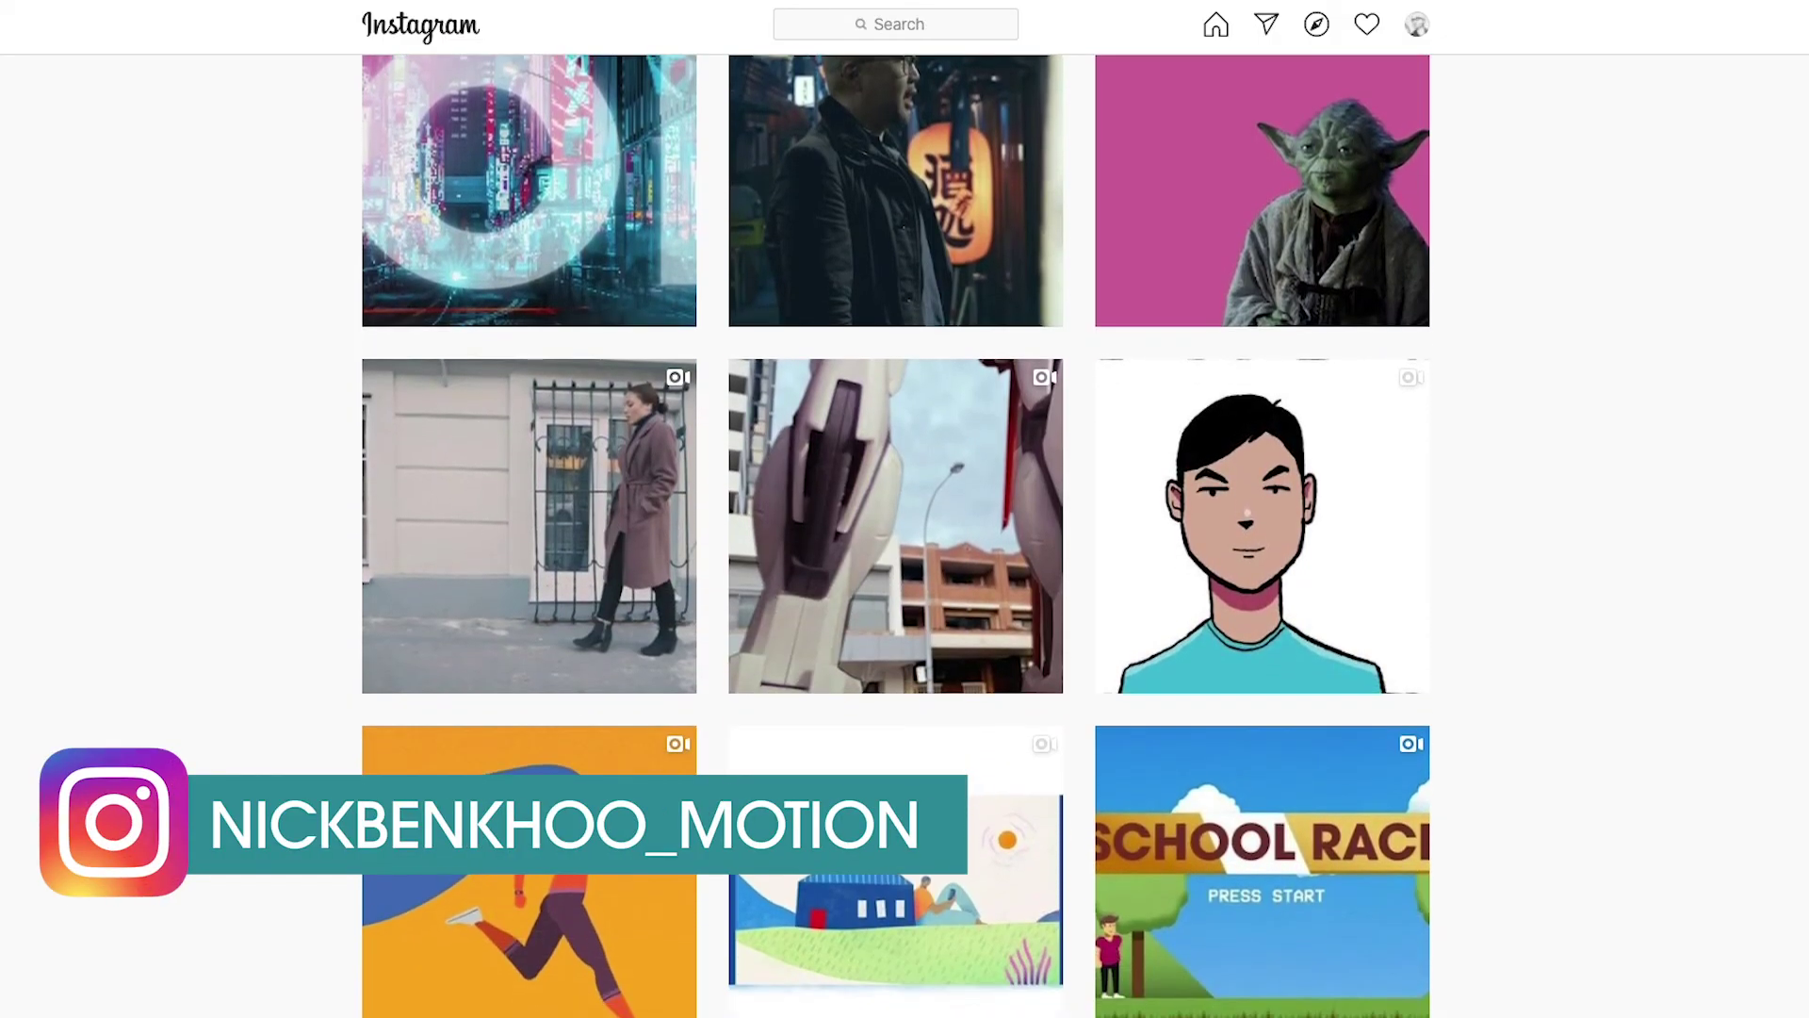
pyautogui.scroll(-8, 897, 535)
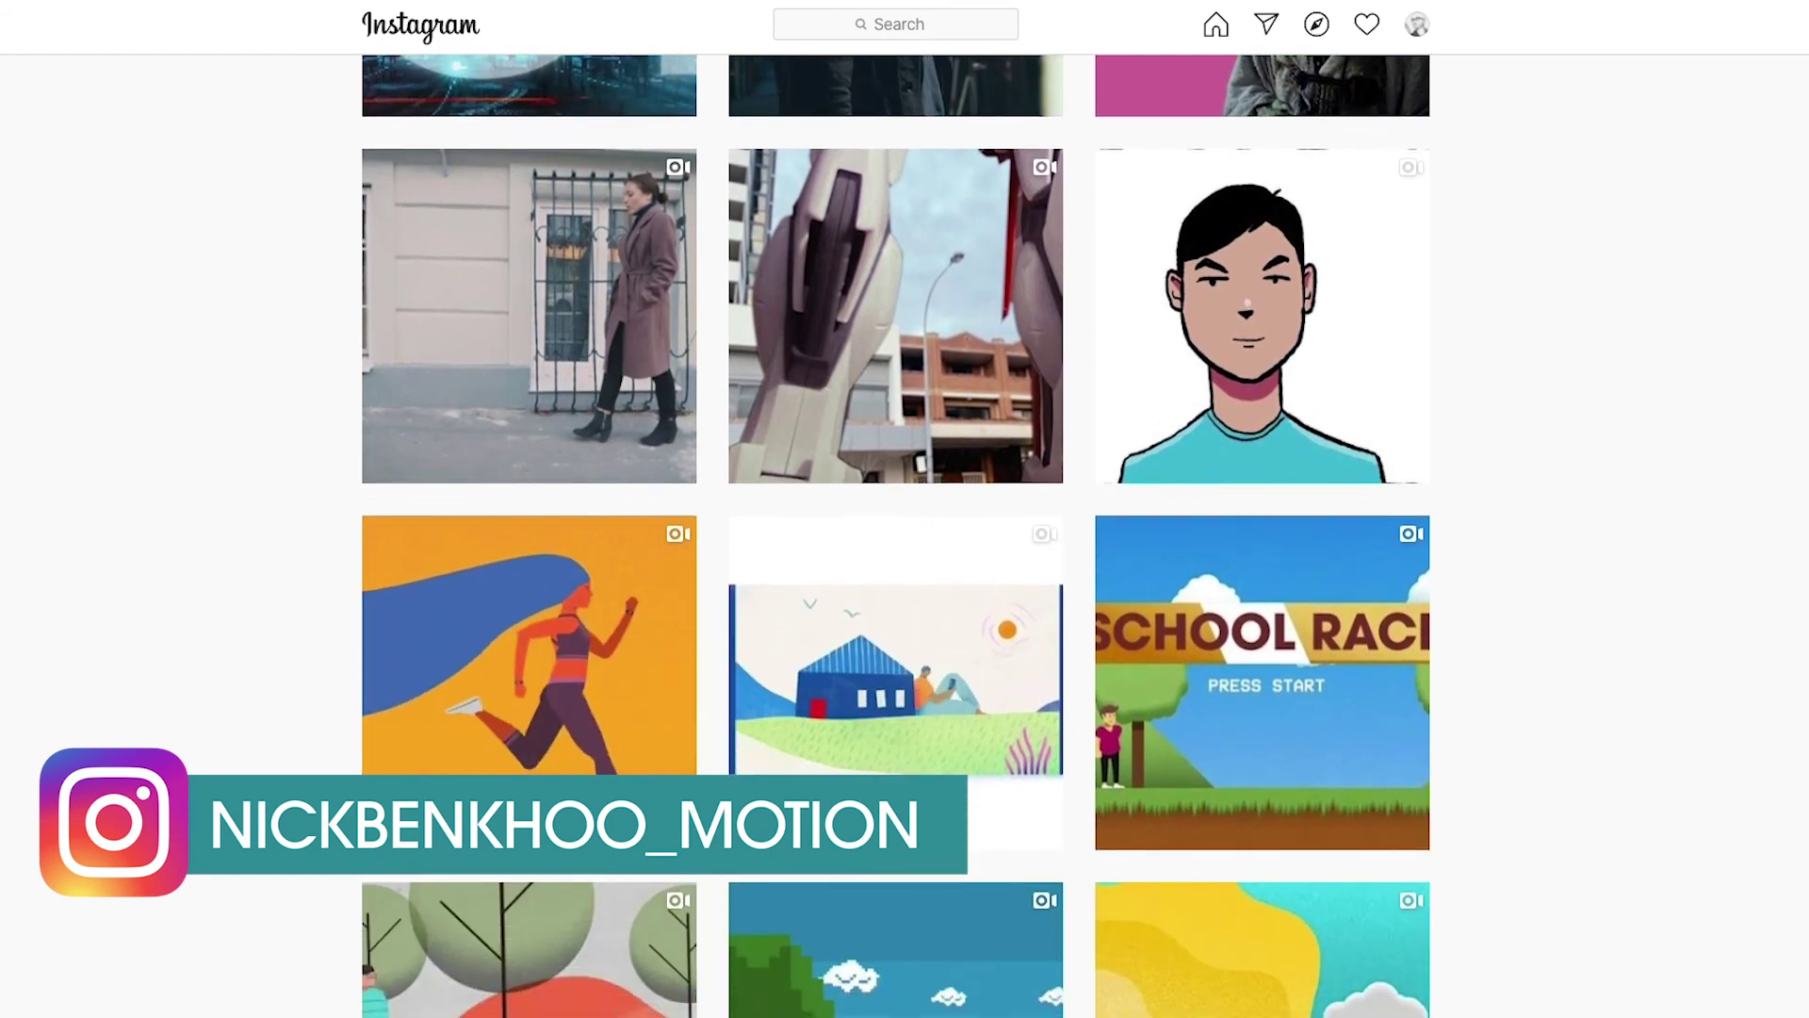
pyautogui.scroll(-1, 896, 535)
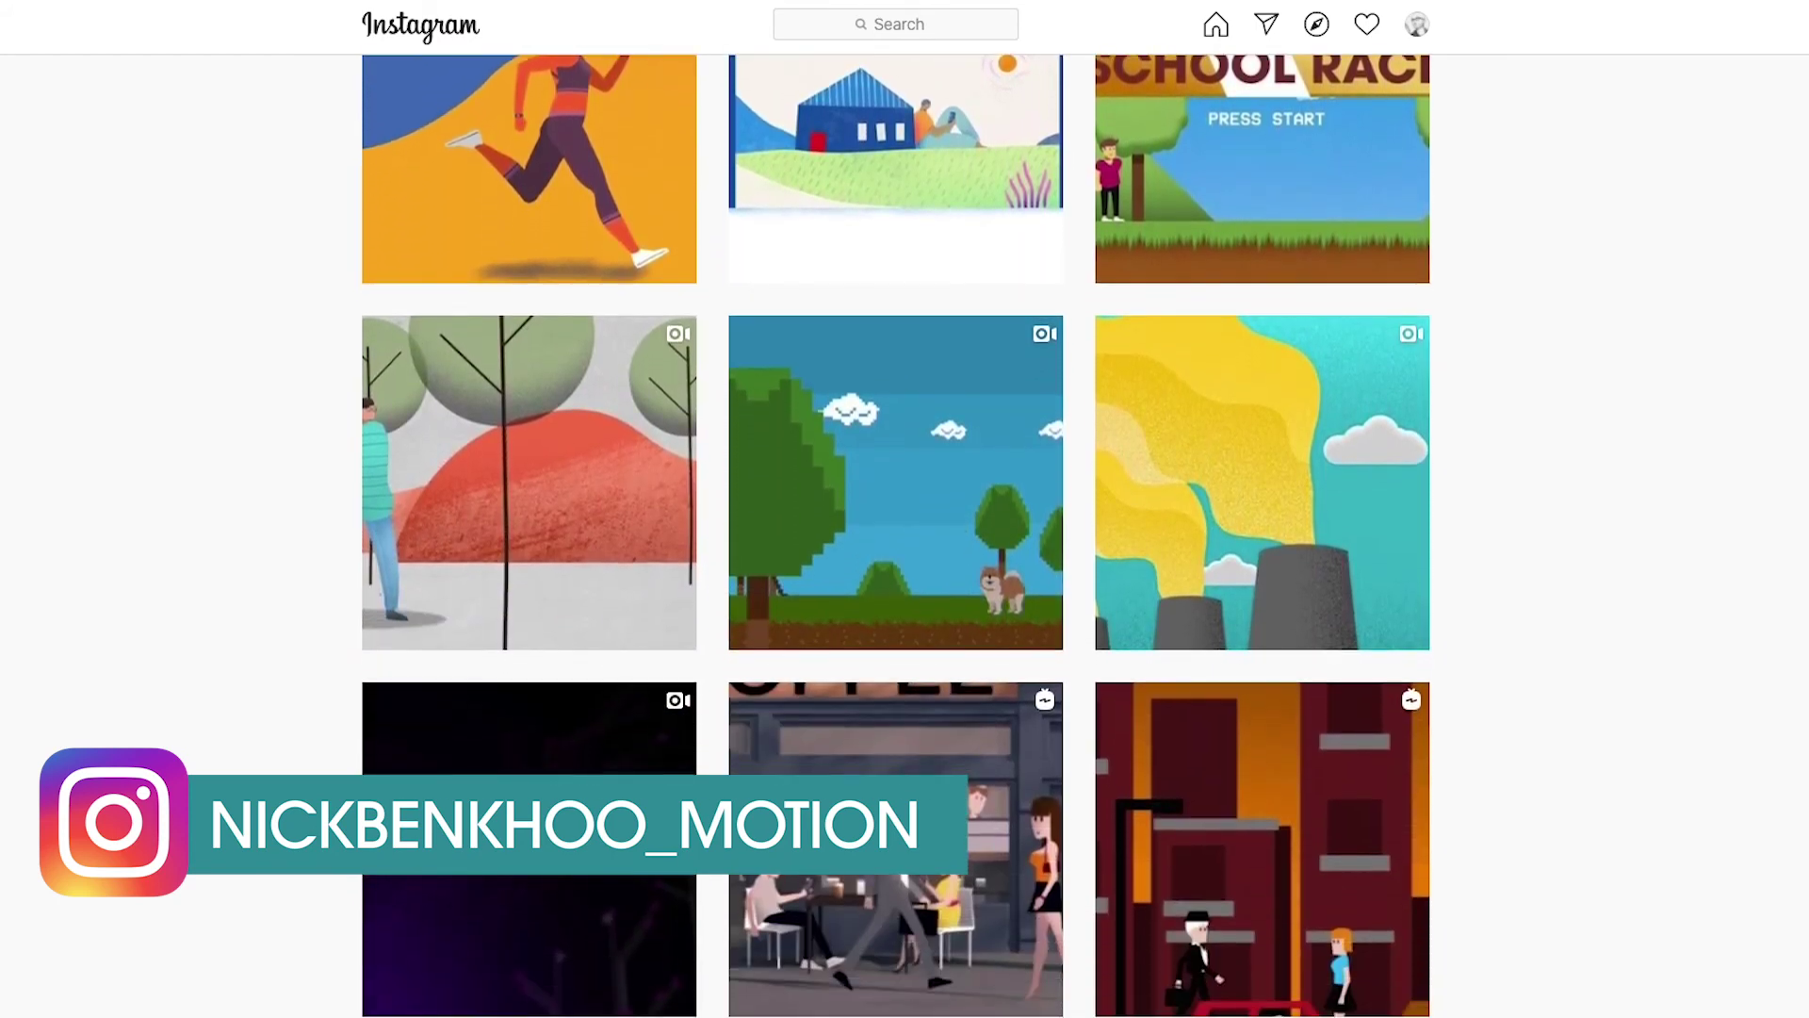
pyautogui.scroll(-5, 897, 535)
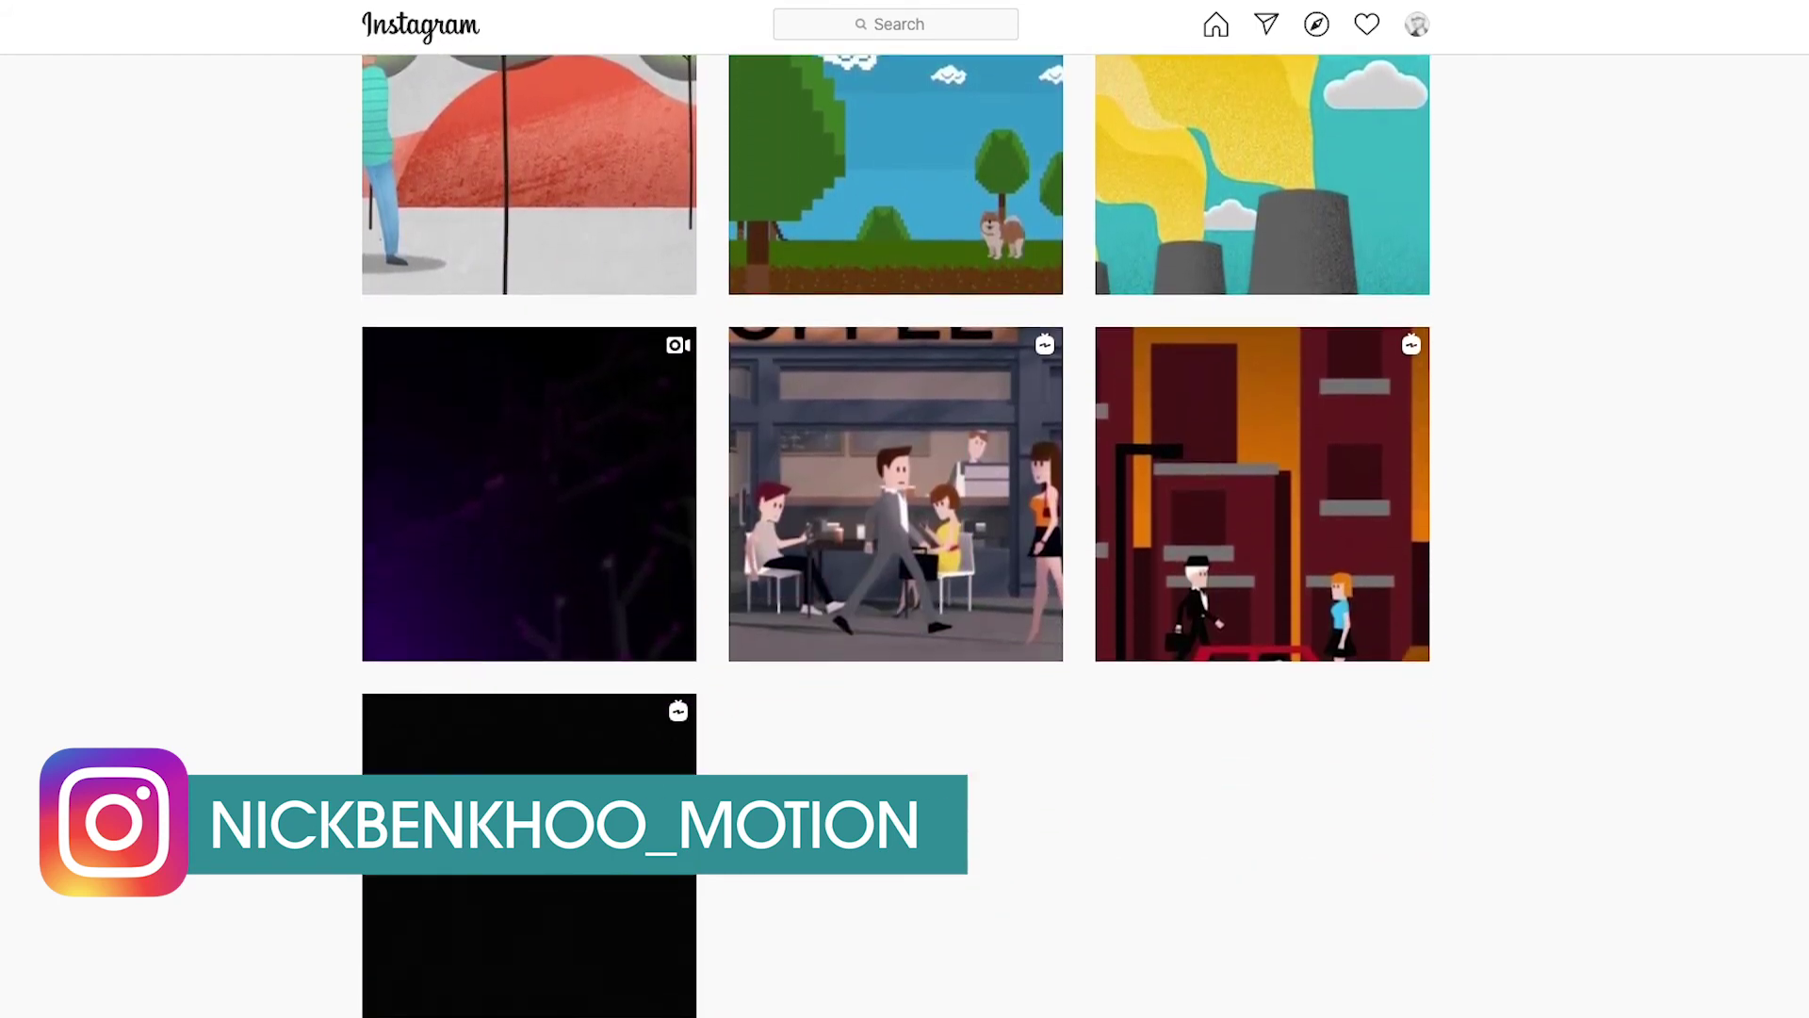
pyautogui.scroll(4, 896, 535)
pyautogui.scroll(12, 897, 536)
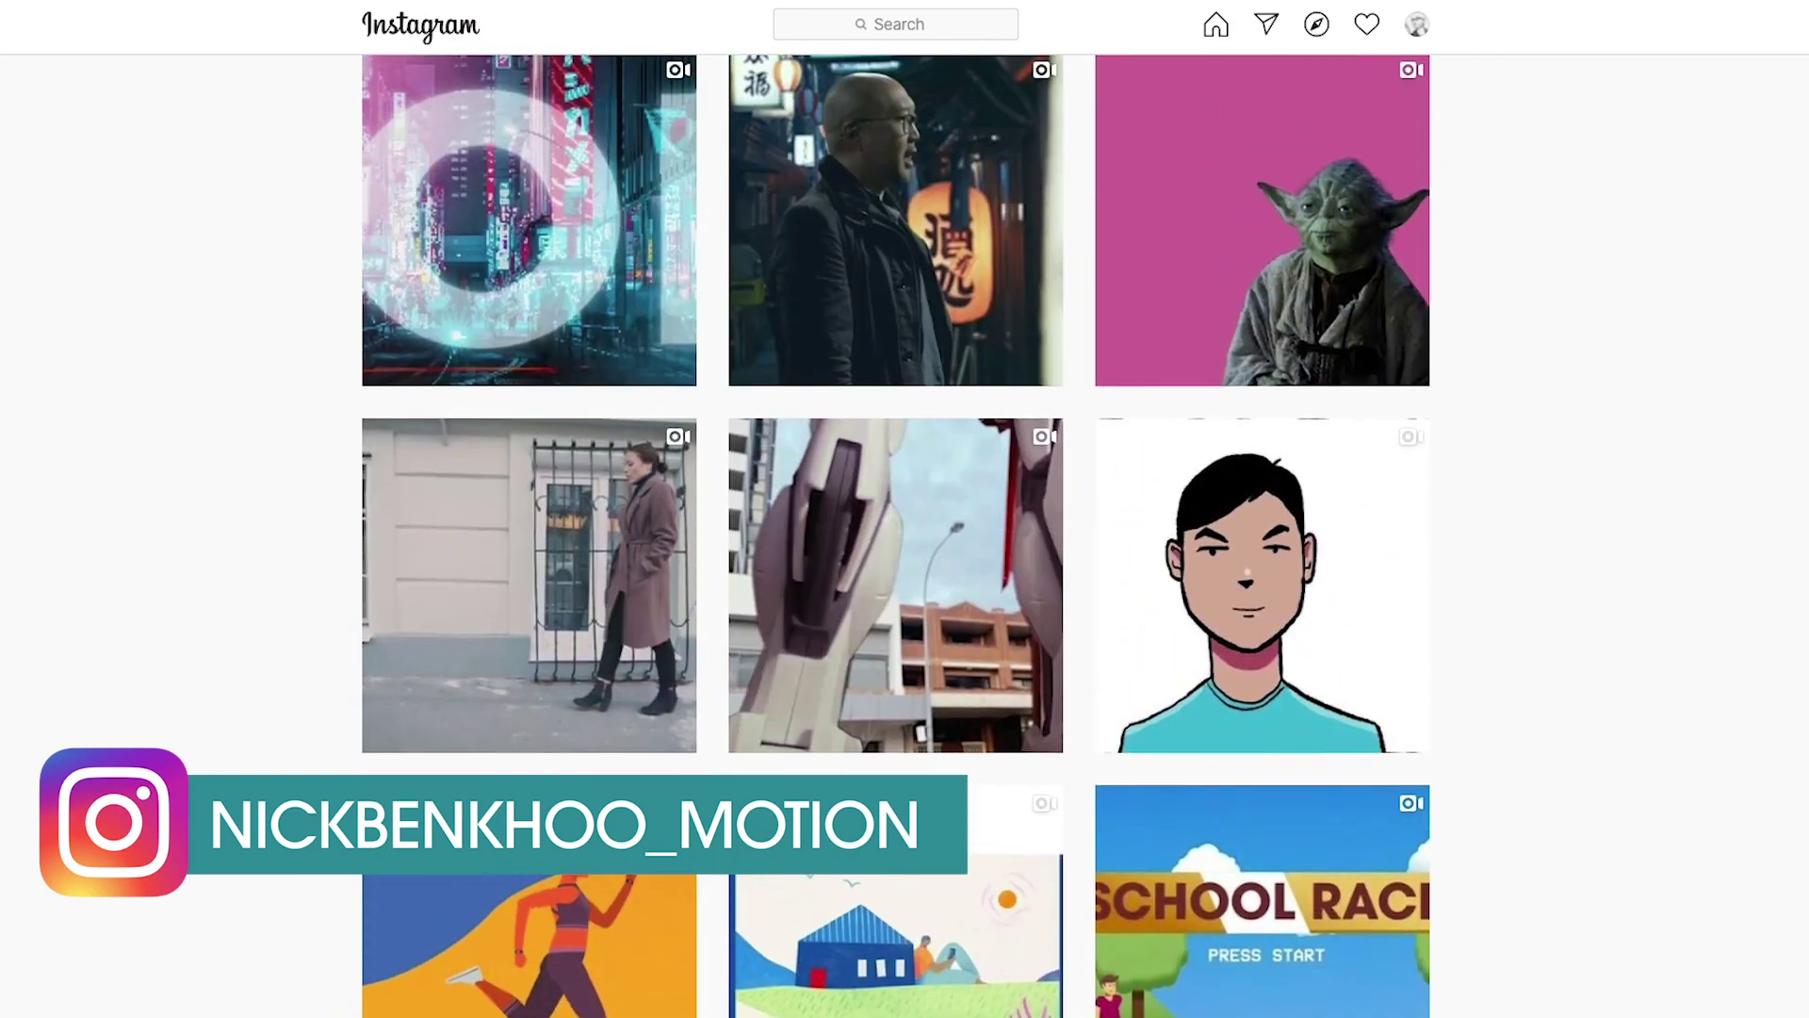
pyautogui.scroll(2, 896, 536)
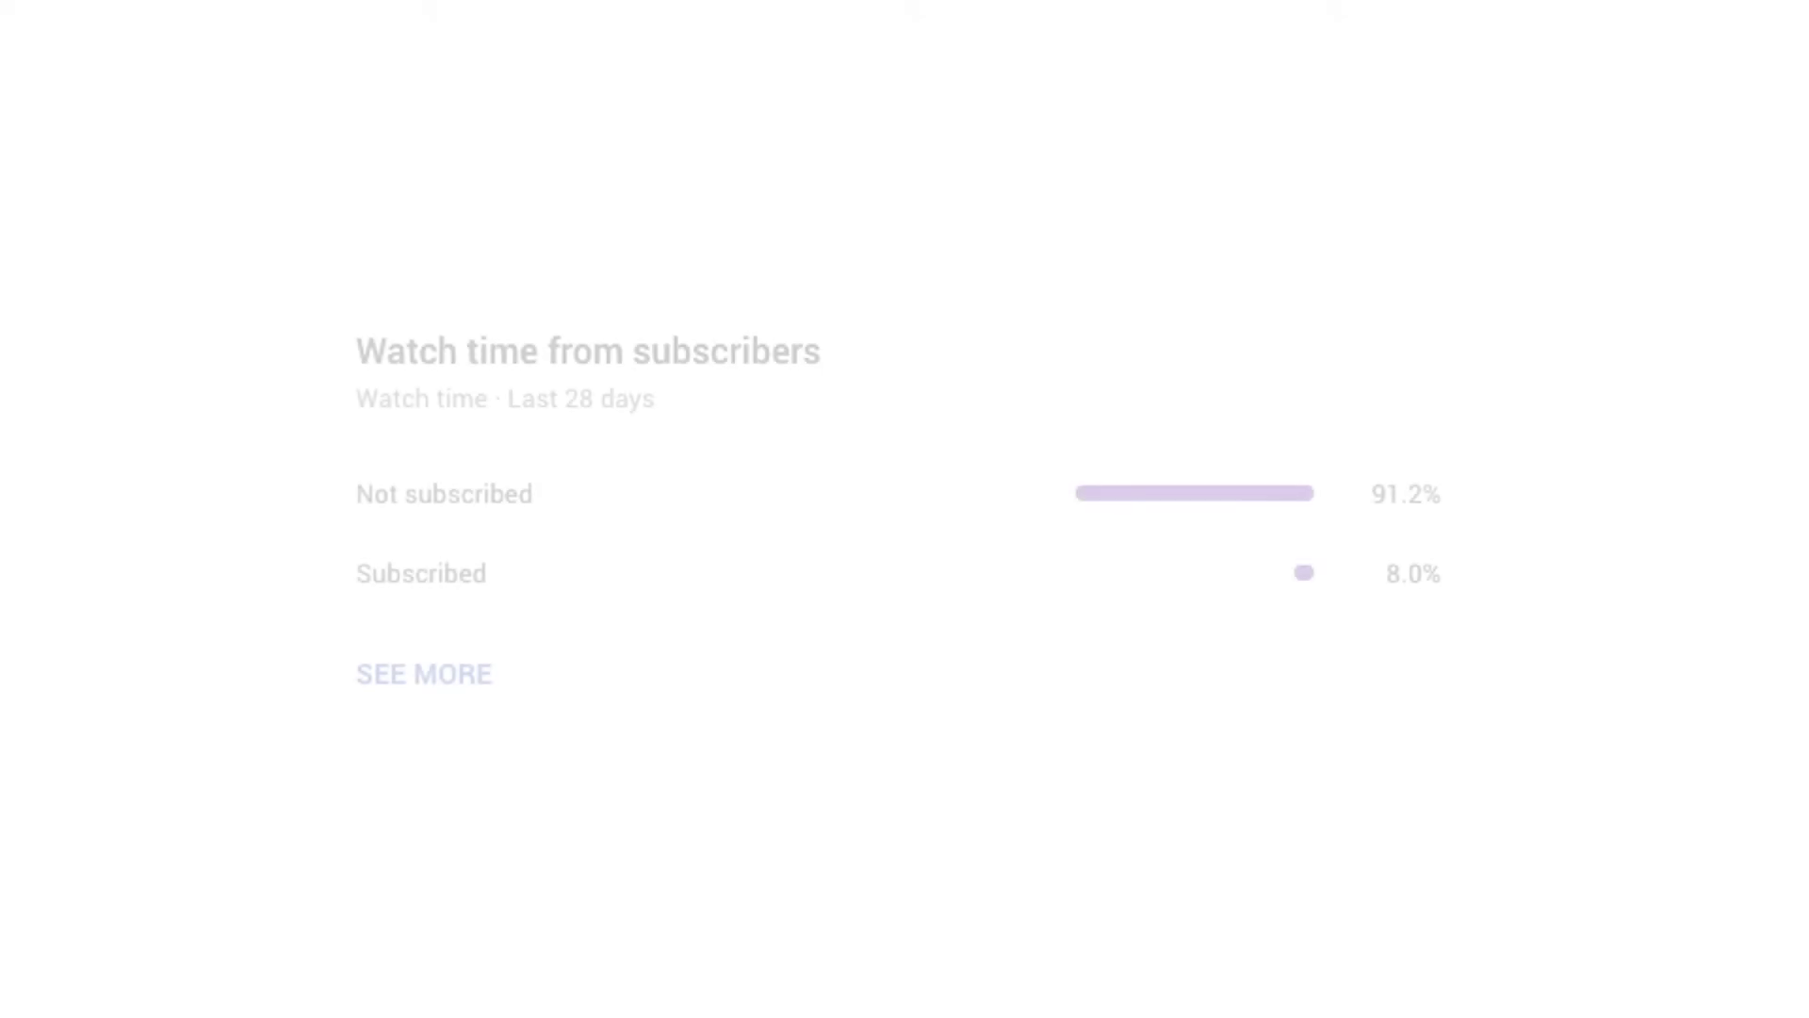